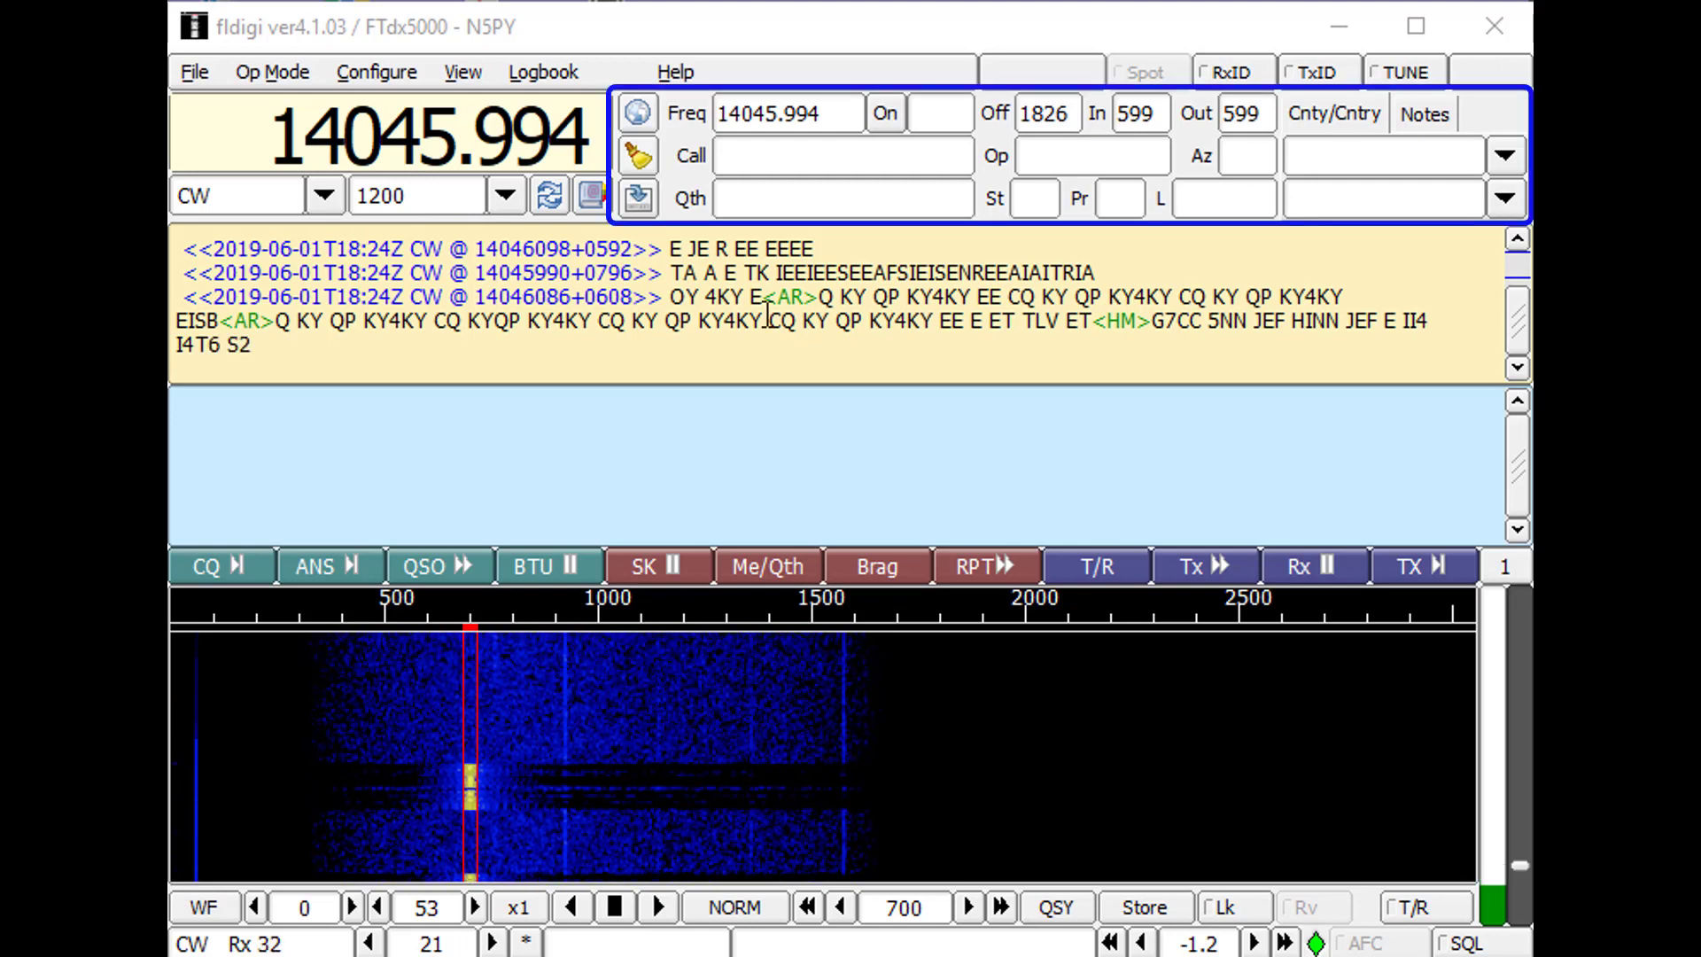
pyautogui.click(734, 332)
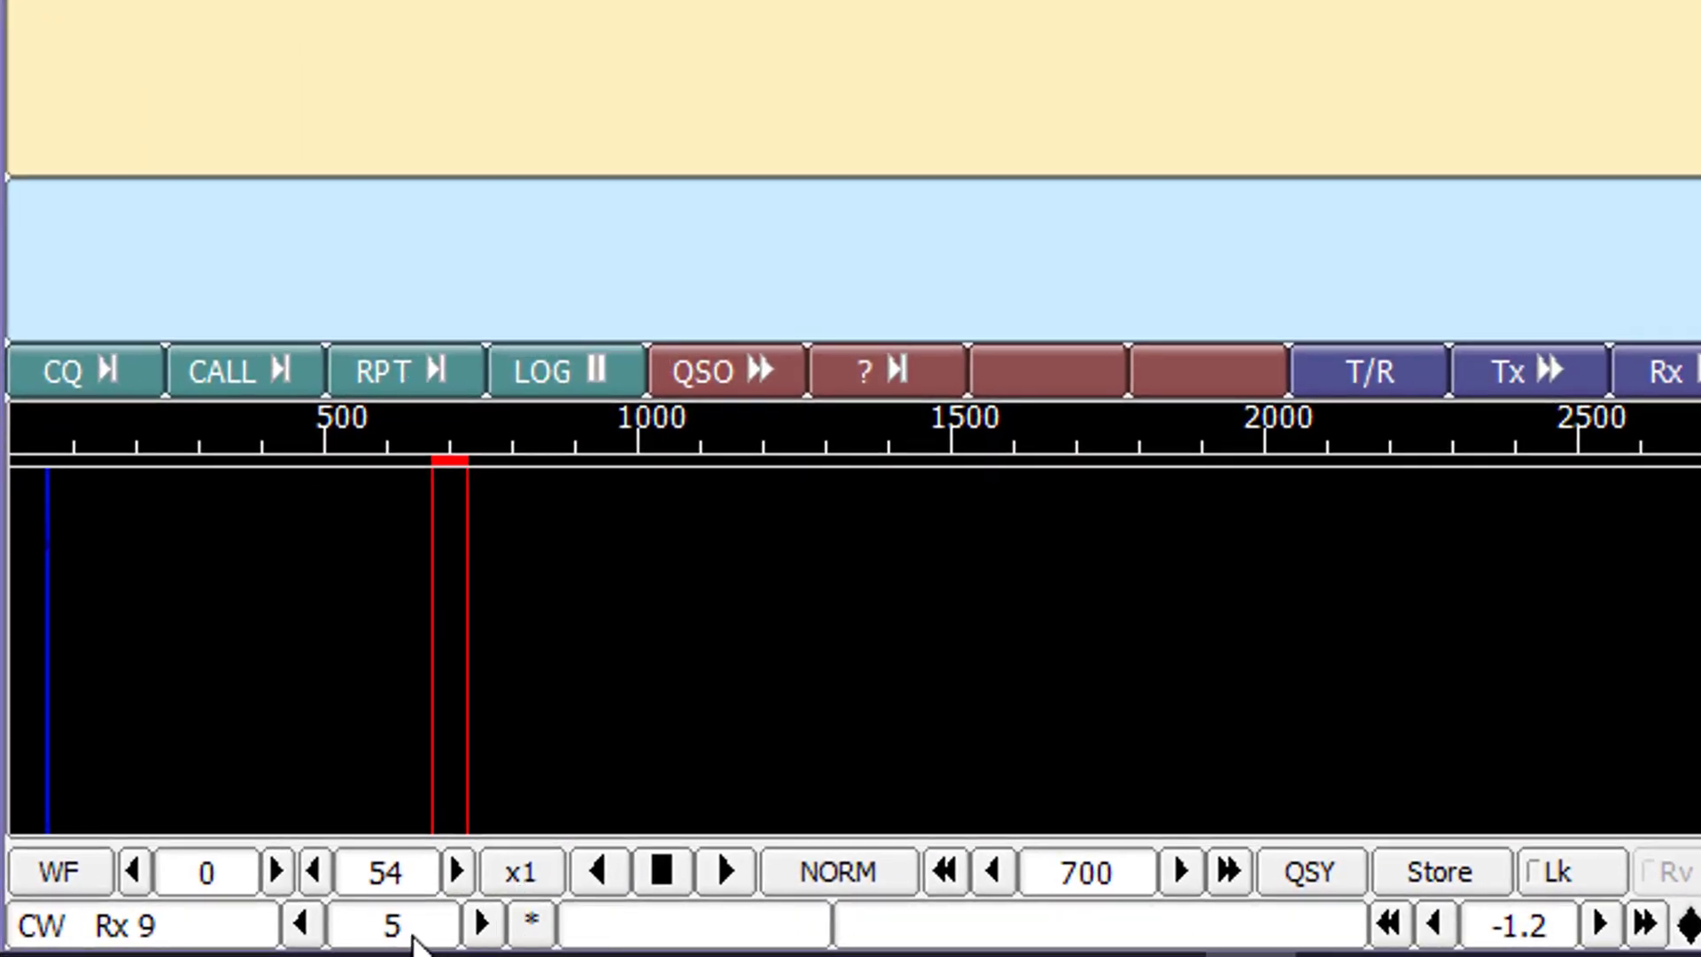
pyautogui.scroll(7, 413, 937)
pyautogui.scroll(-7, 424, 939)
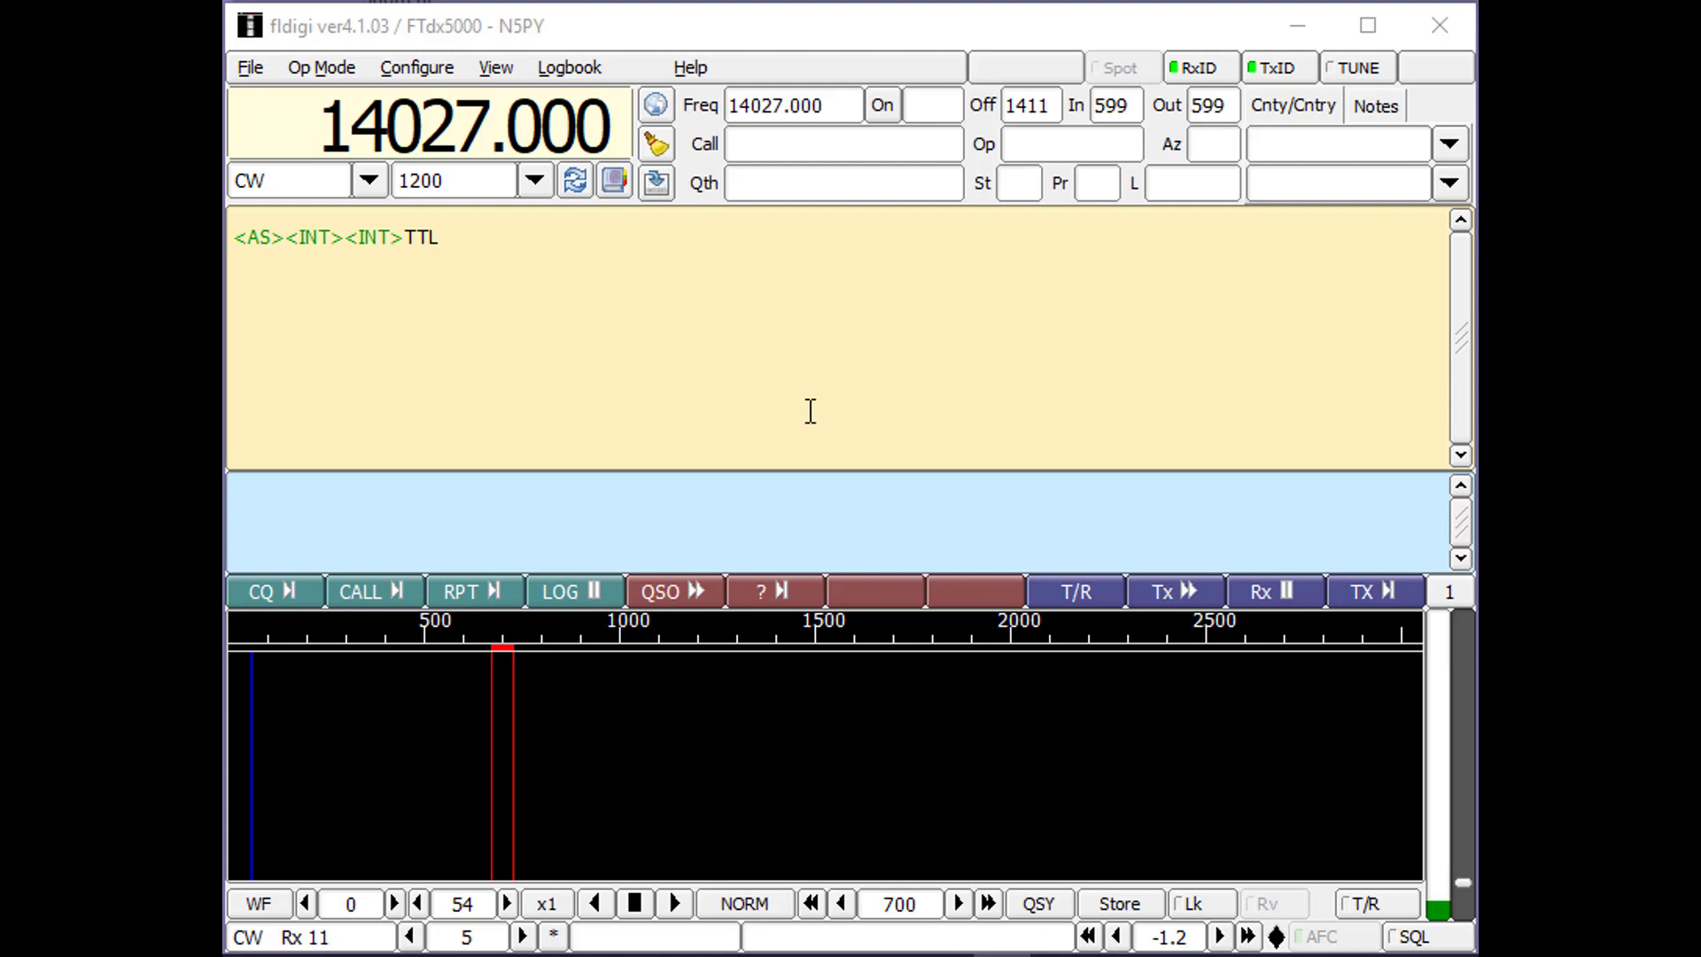
# Step: Transmit the CQ macro and enter KI as the partial call sign of the answering station
pyautogui.click(274, 591)
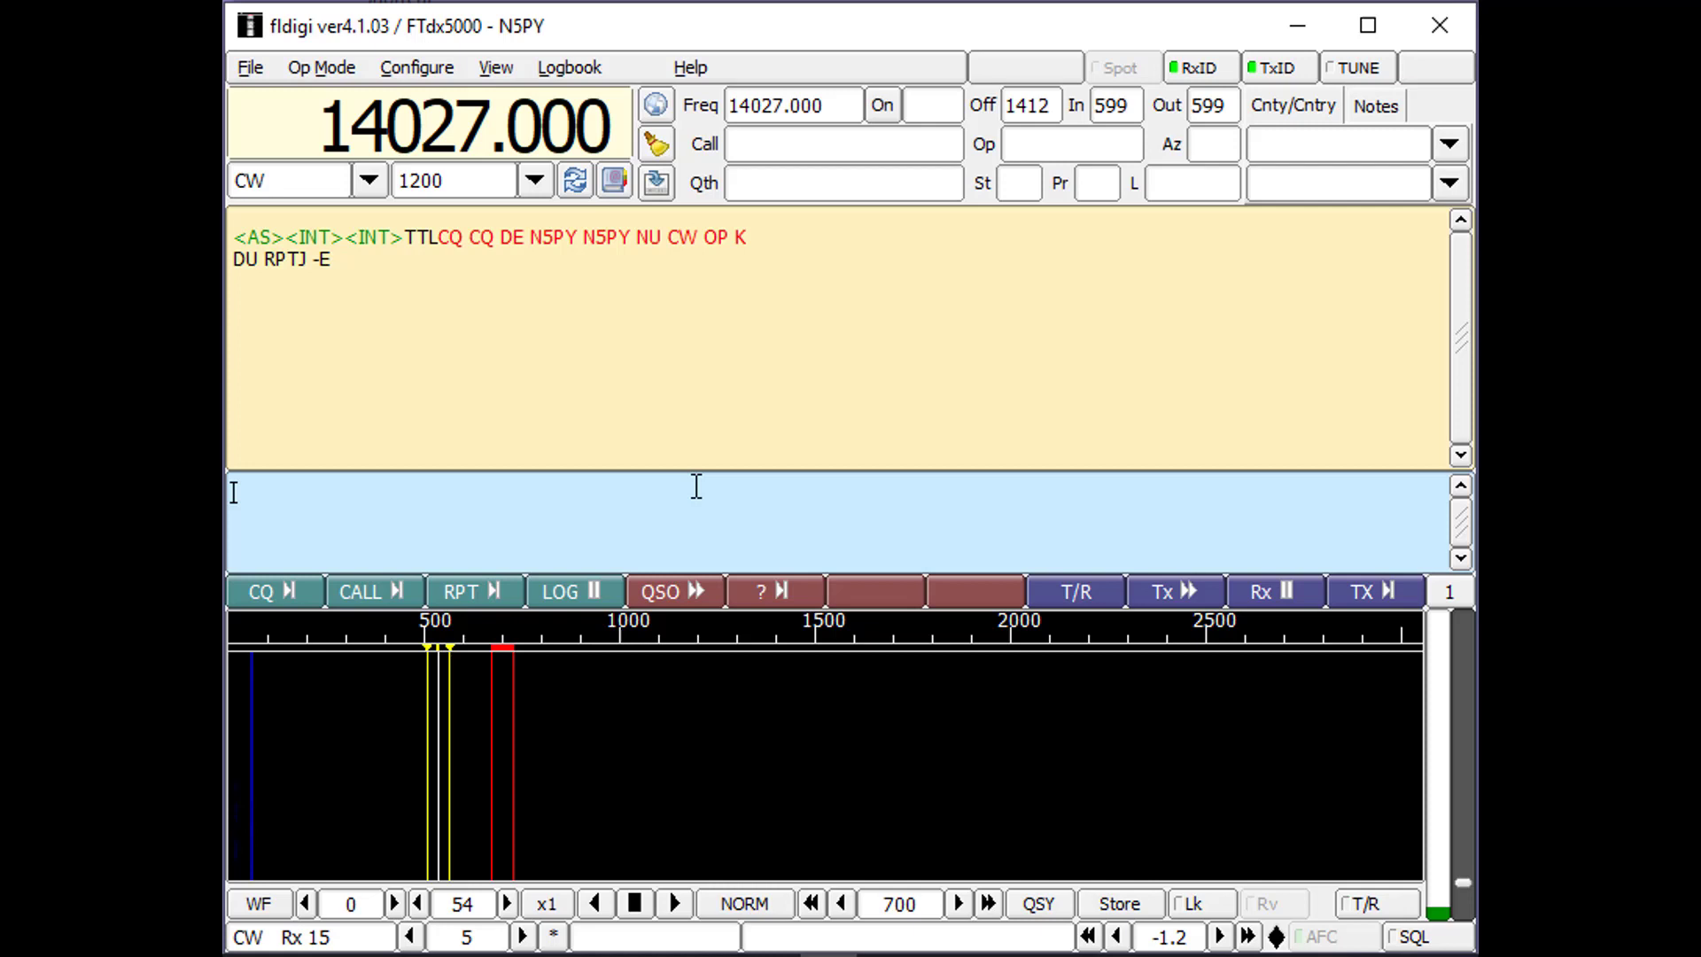
pyautogui.click(771, 147)
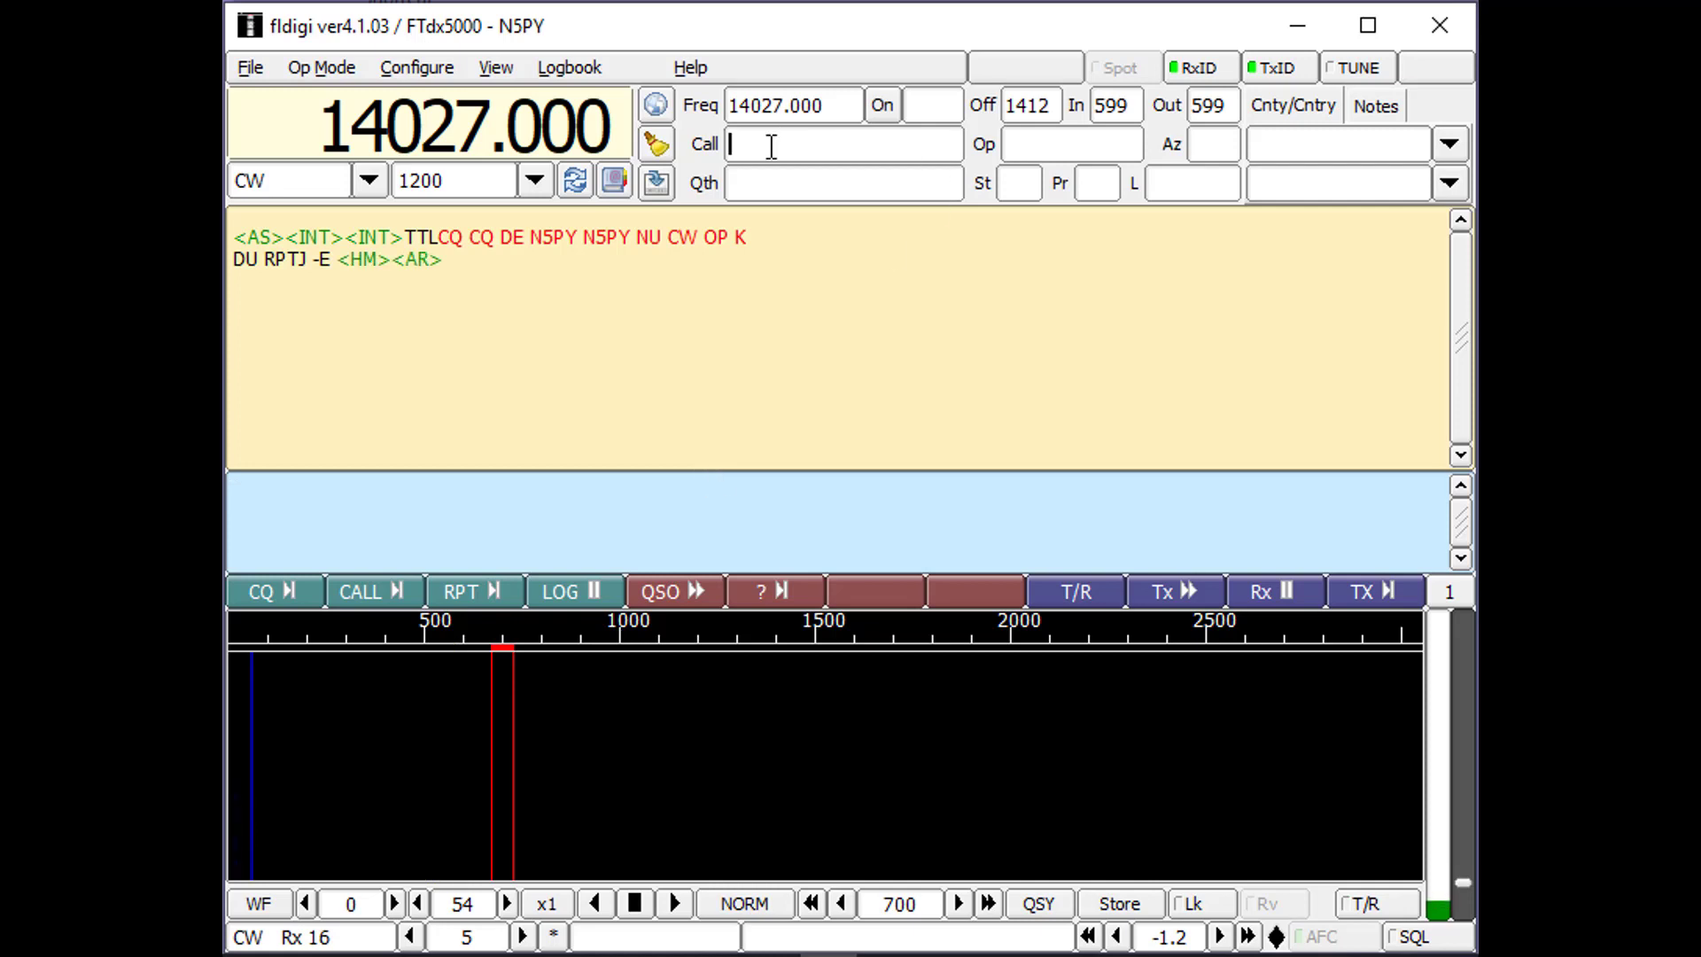
pyautogui.write('KI')
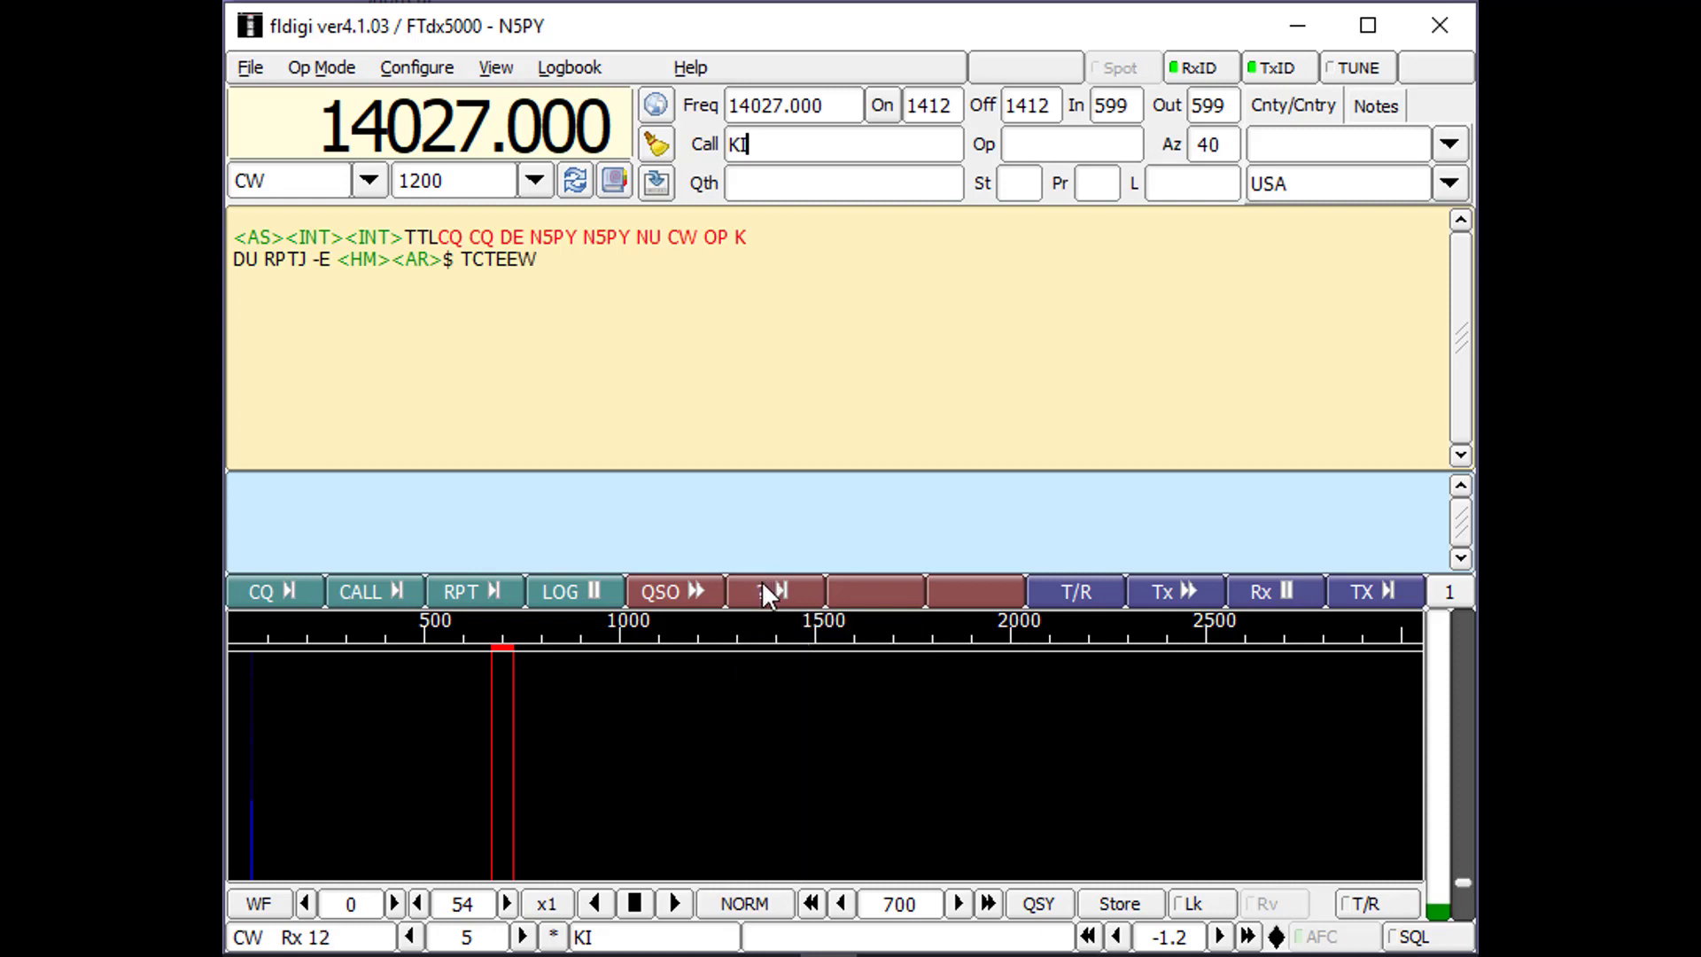
# Step: Transmit the question-mark macro to request a repeat and enter the answering station's full call sign in the Call field
pyautogui.click(760, 582)
pyautogui.write('5')
pyautogui.click(794, 148)
pyautogui.write('KI5O')
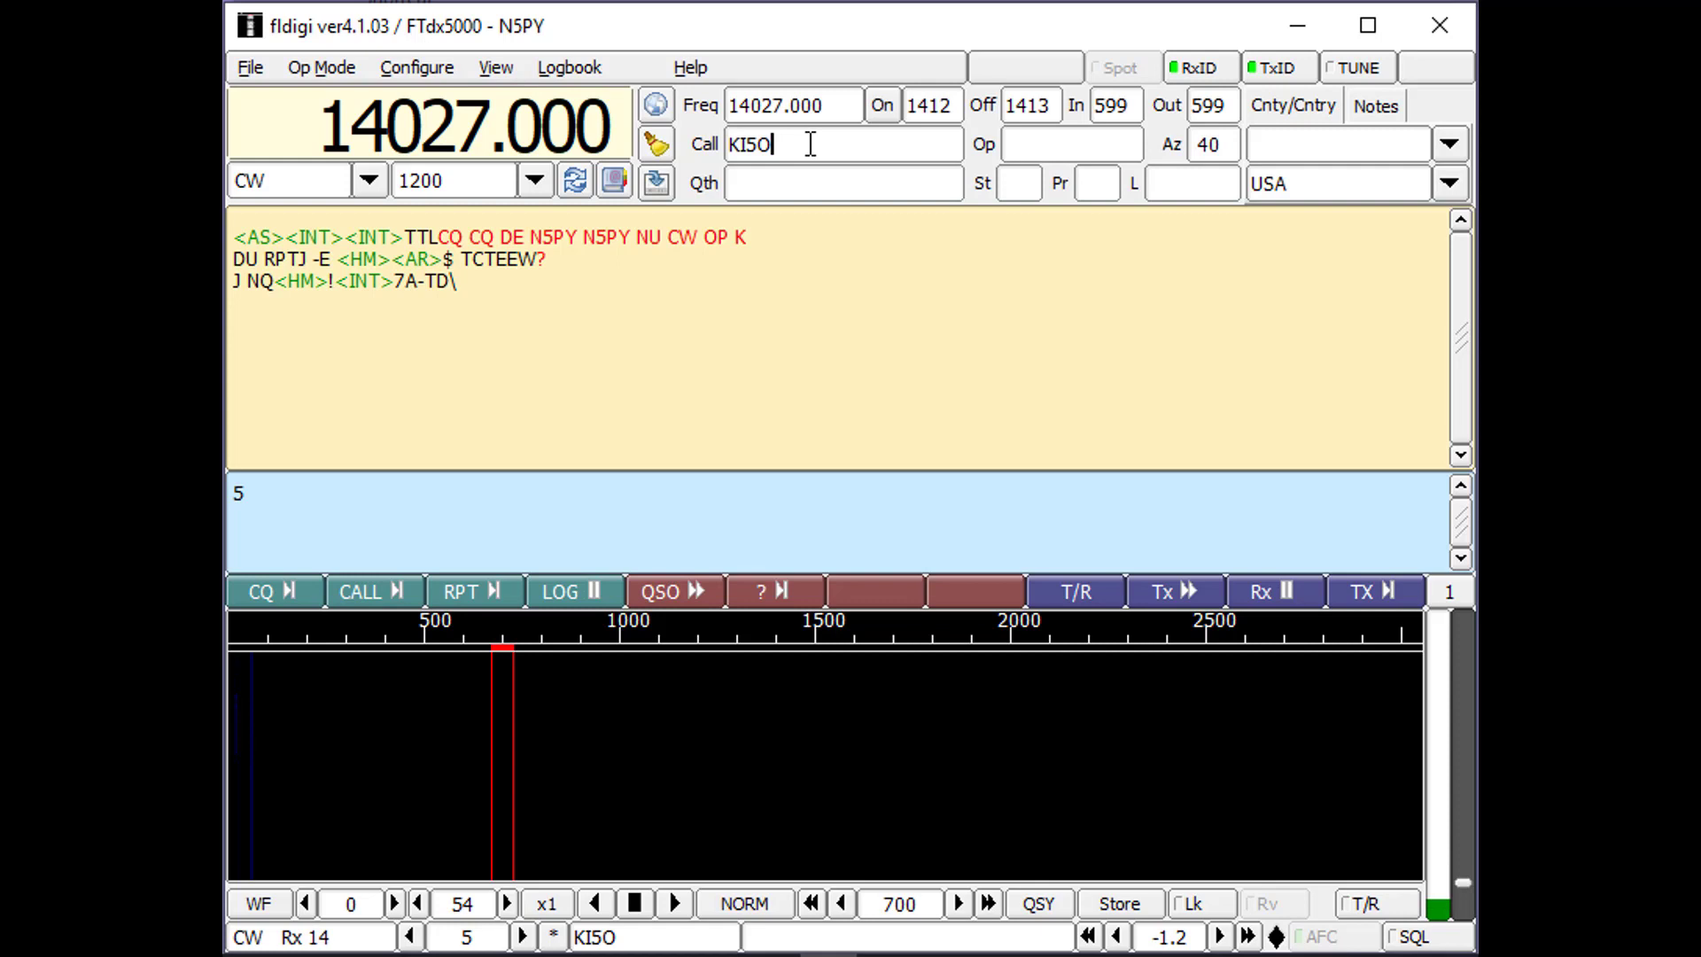
# Step: Send the signal report with the RPT macro and look up the entered call sign online
pyautogui.click(479, 596)
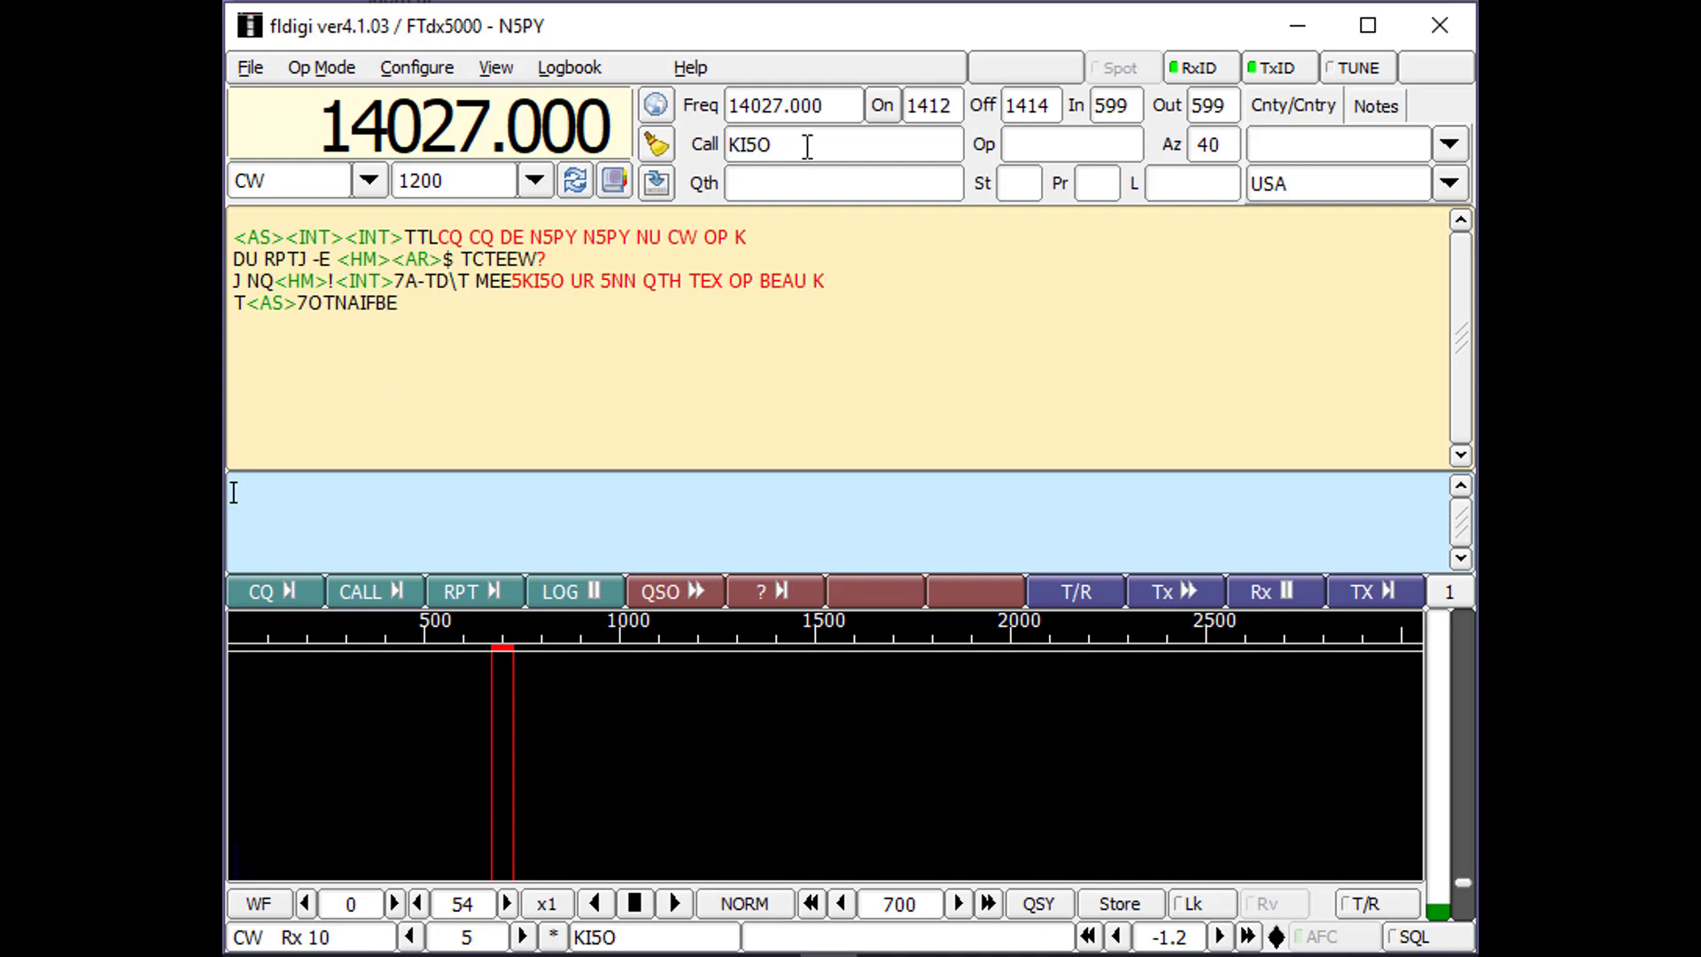
pyautogui.click(655, 108)
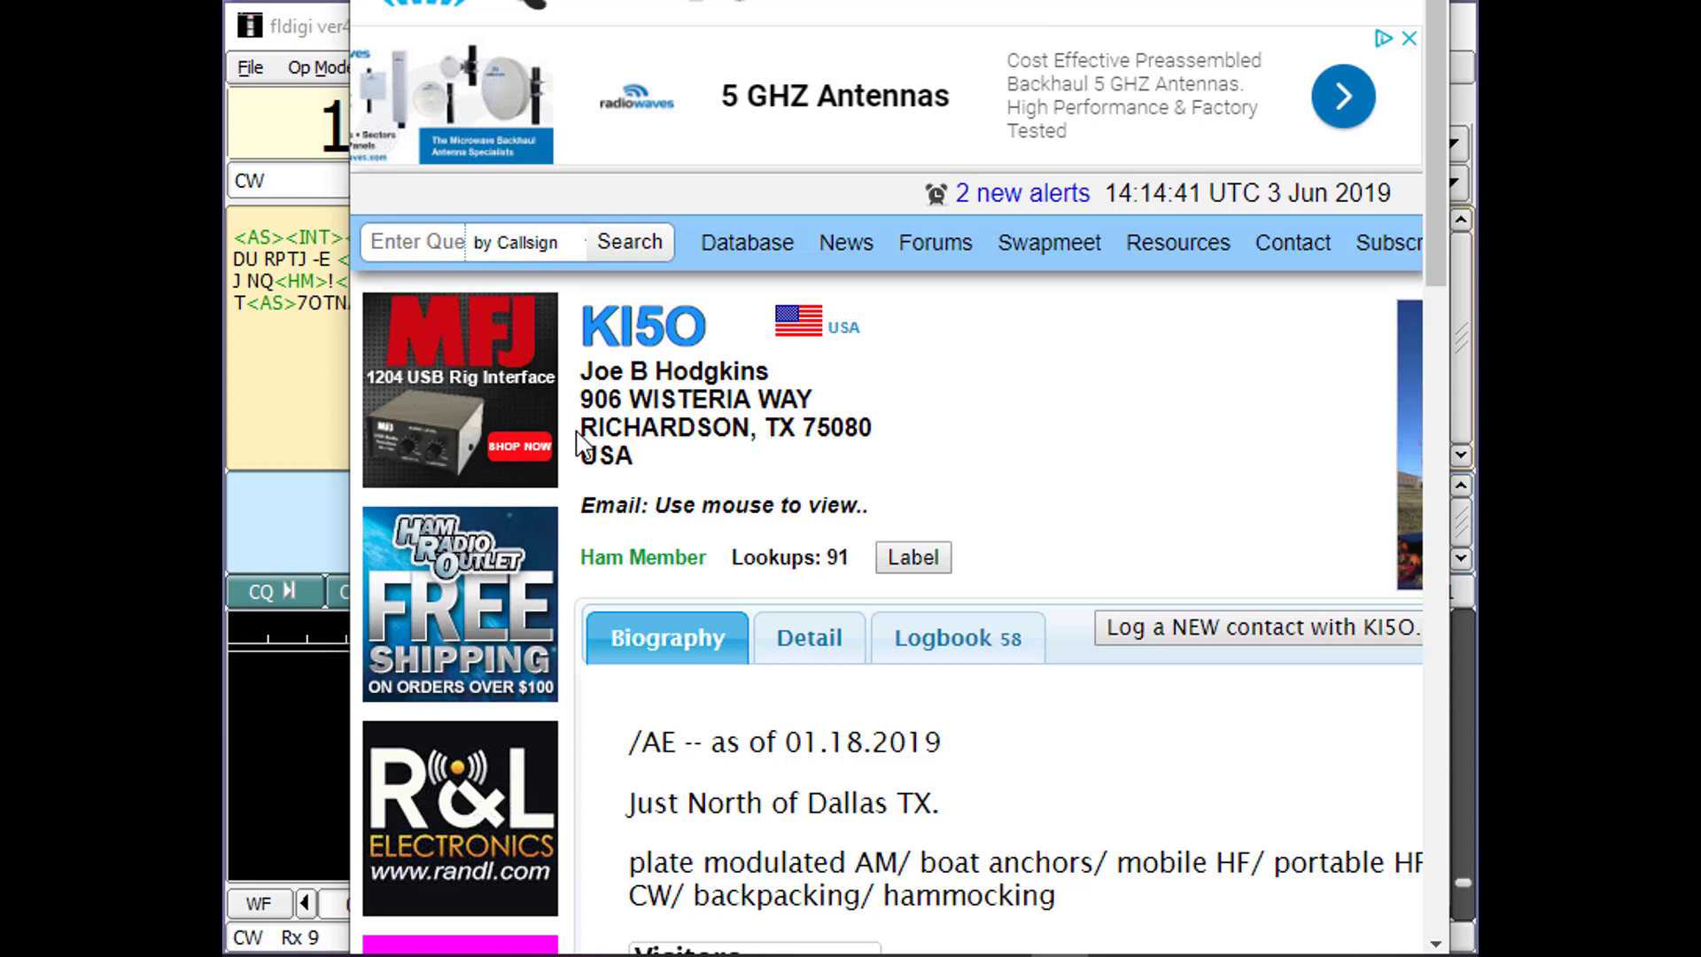
# Step: Copy the operator's city from the call sign lookup page into the Qth log field
pyautogui.moveTo(581, 425)
pyautogui.mouseDown()
pyautogui.moveTo(671, 427)
pyautogui.moveTo(580, 428)
pyautogui.mouseUp()
pyautogui.hotkey('ctrl', 'c')
pyautogui.click(785, 450)
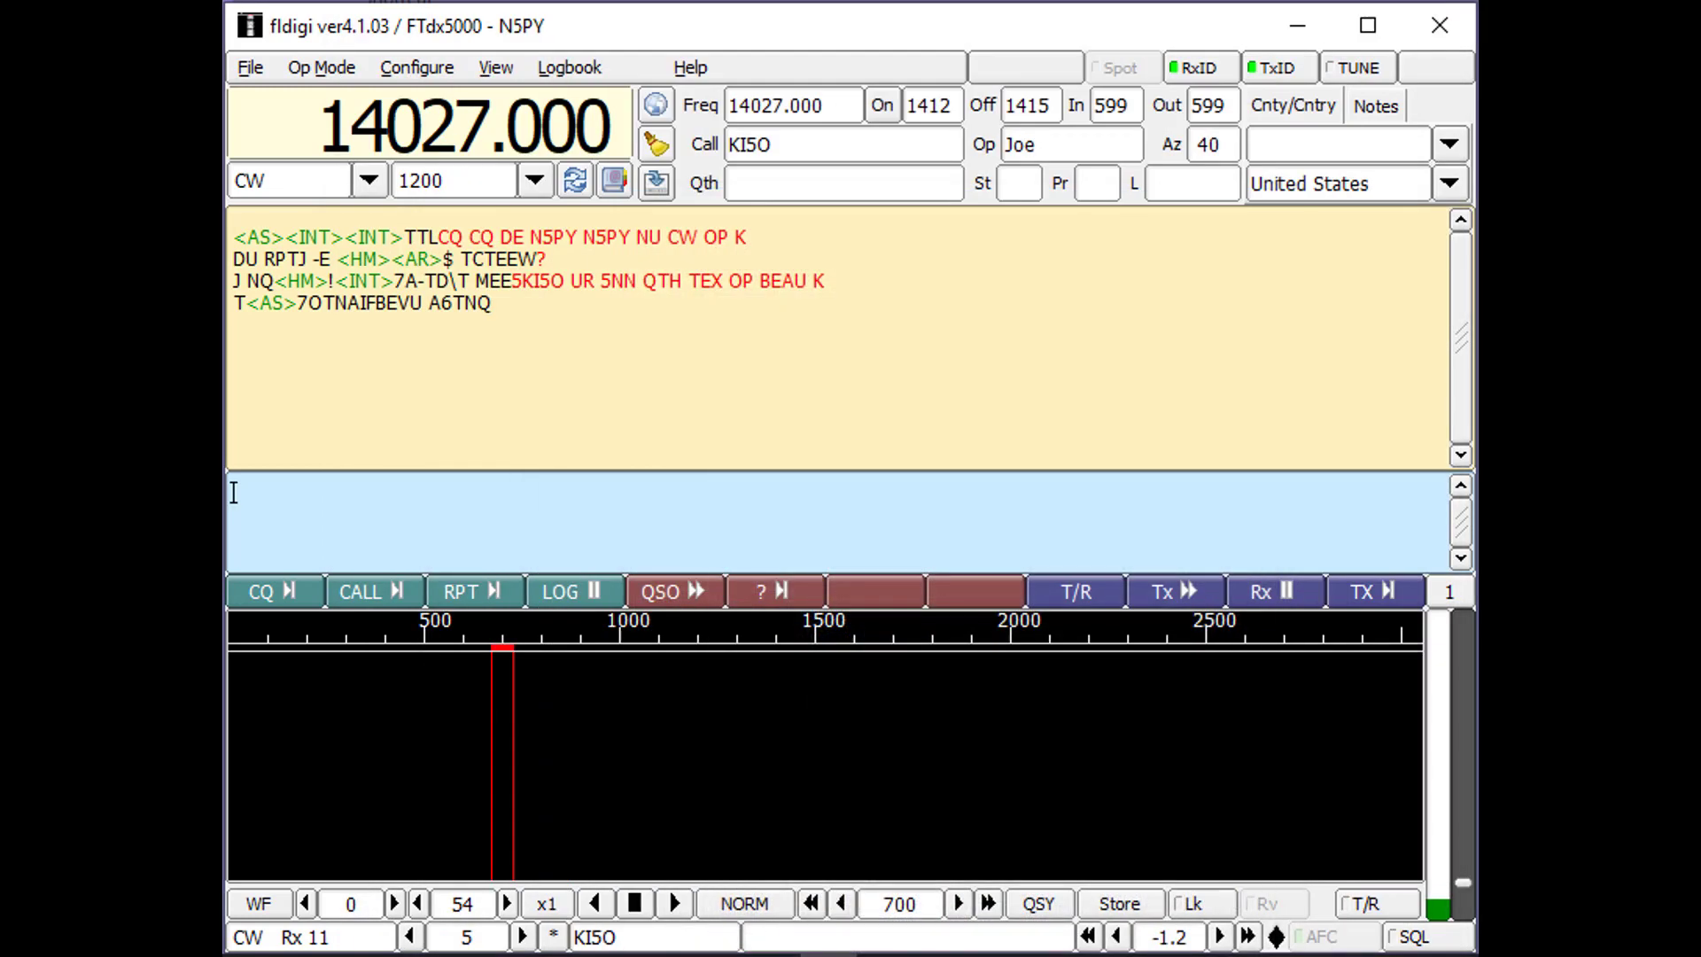
pyautogui.hotkey('alt', 'Tab')
pyautogui.click(910, 182)
pyautogui.hotkey('ctrl', 'v')
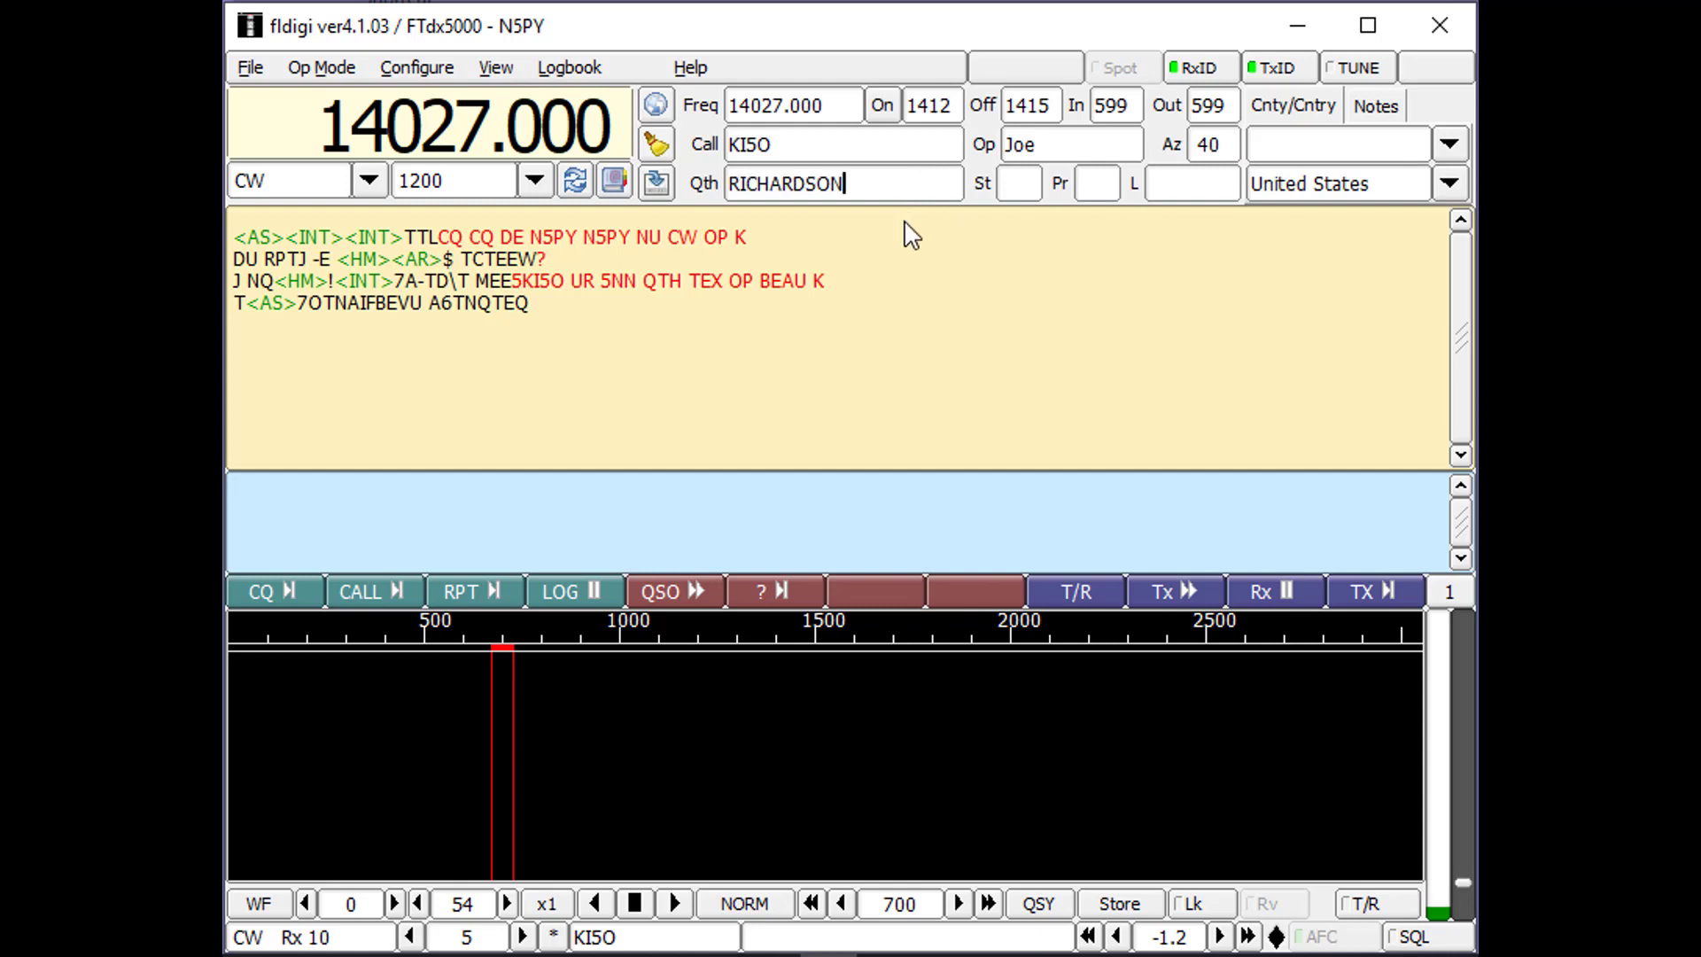
# Step: Enter TX as the contact's state and run the LOG macro to sign off and log the contact
pyautogui.press('Tab')
pyautogui.write('TX')
pyautogui.tripleClick(1121, 284)
pyautogui.click(1181, 427)
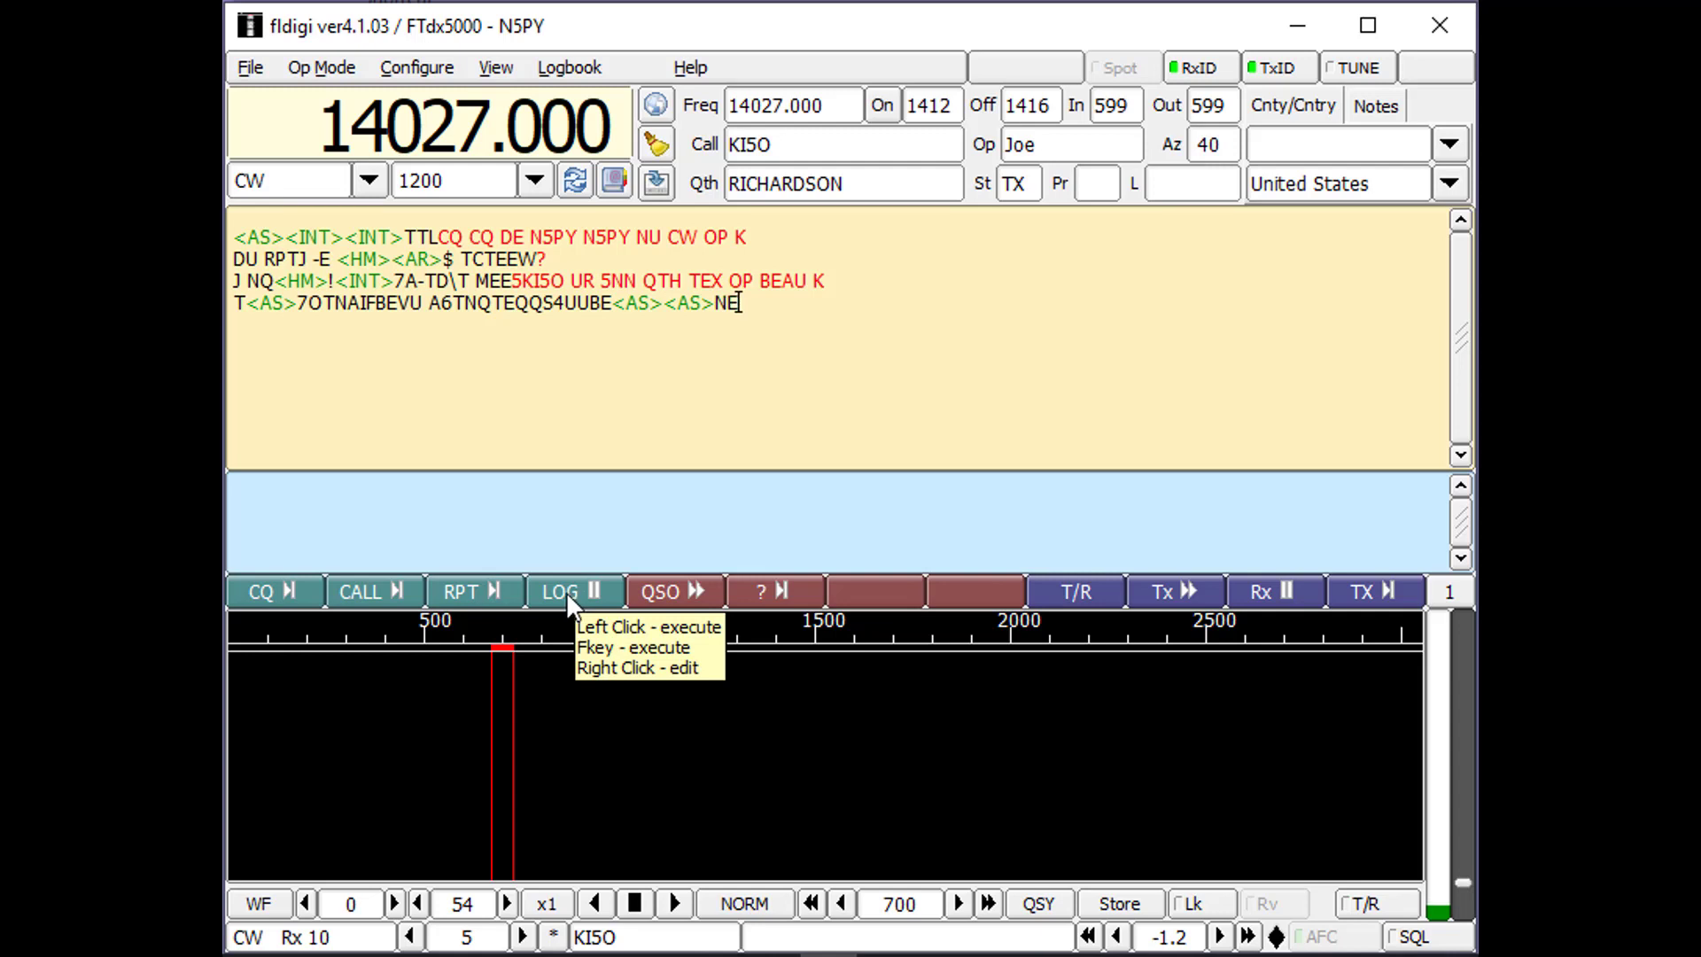
pyautogui.click(547, 599)
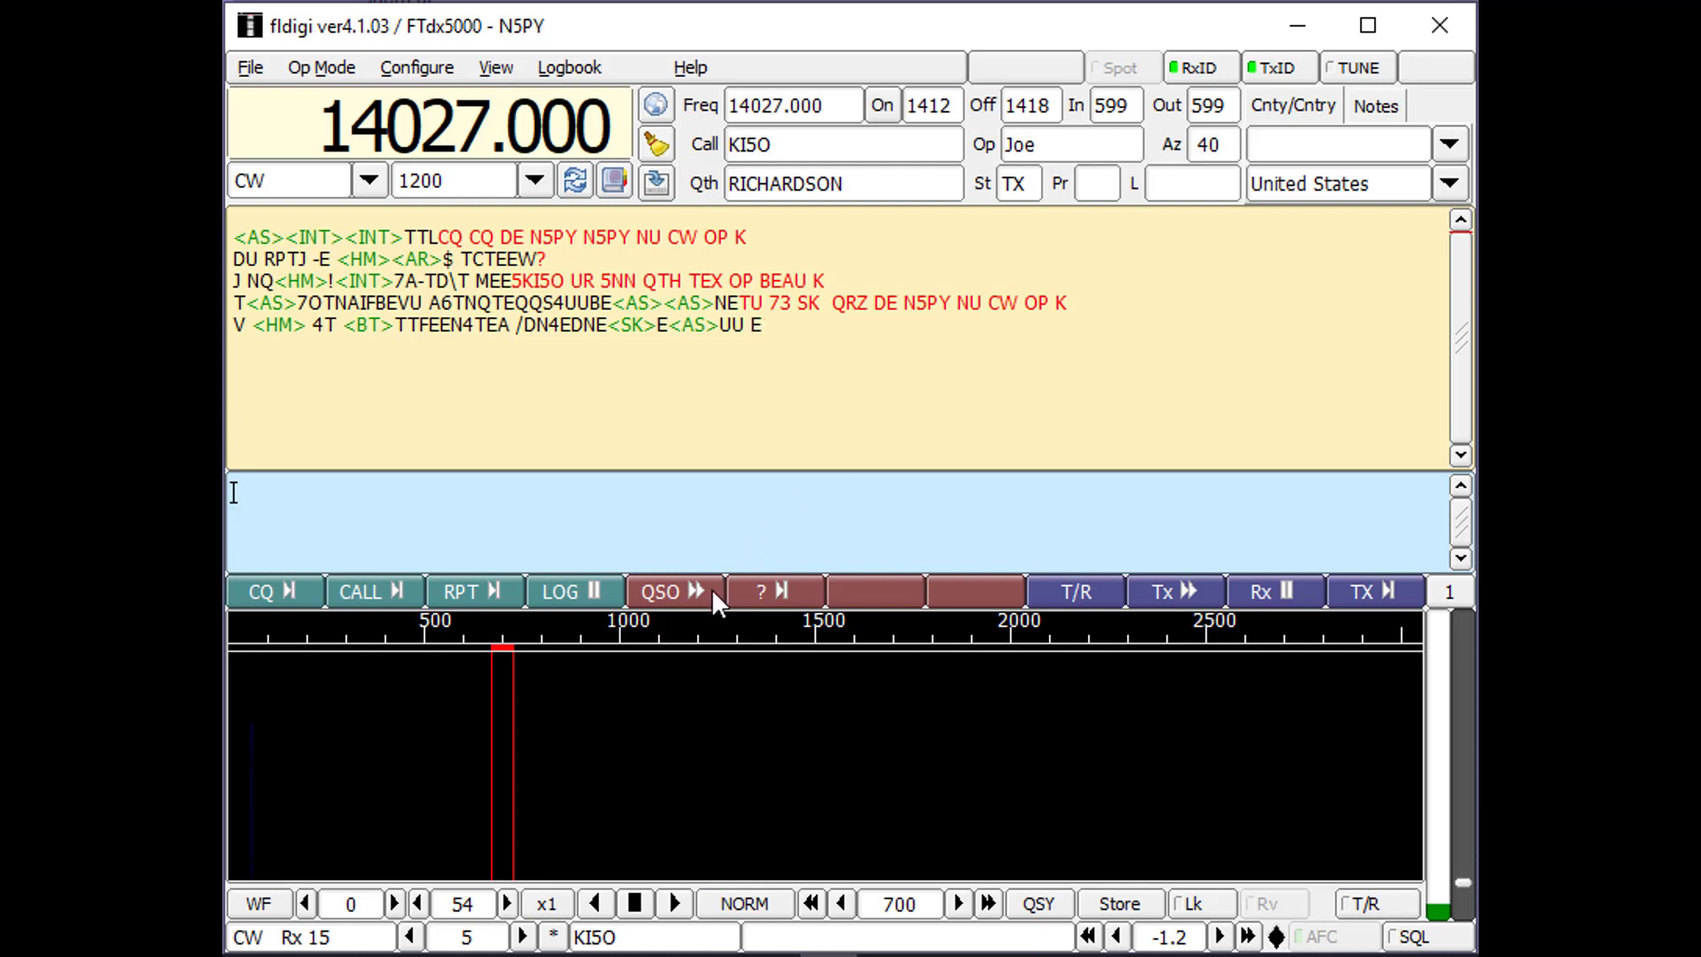
# Step: Run the QSO macro and transmit a thank-you with the operator's first name and "nice to meet you k", ending with ^r to return to receive
pyautogui.click(680, 588)
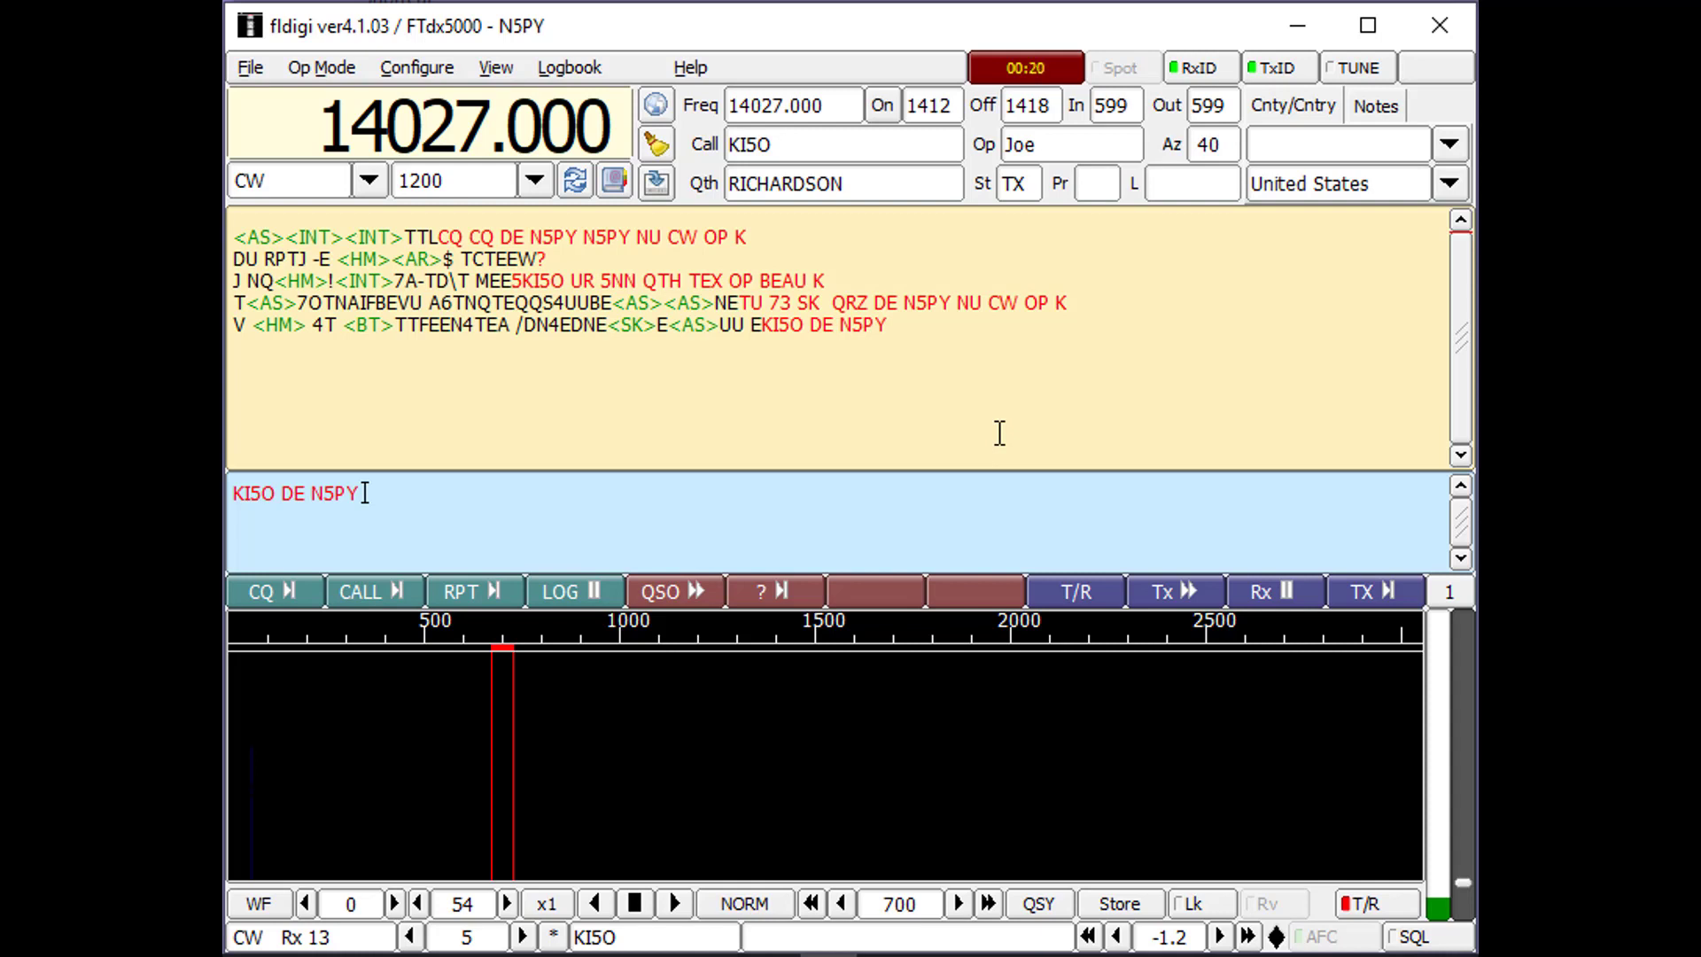
pyautogui.write('tu joe nice to me')
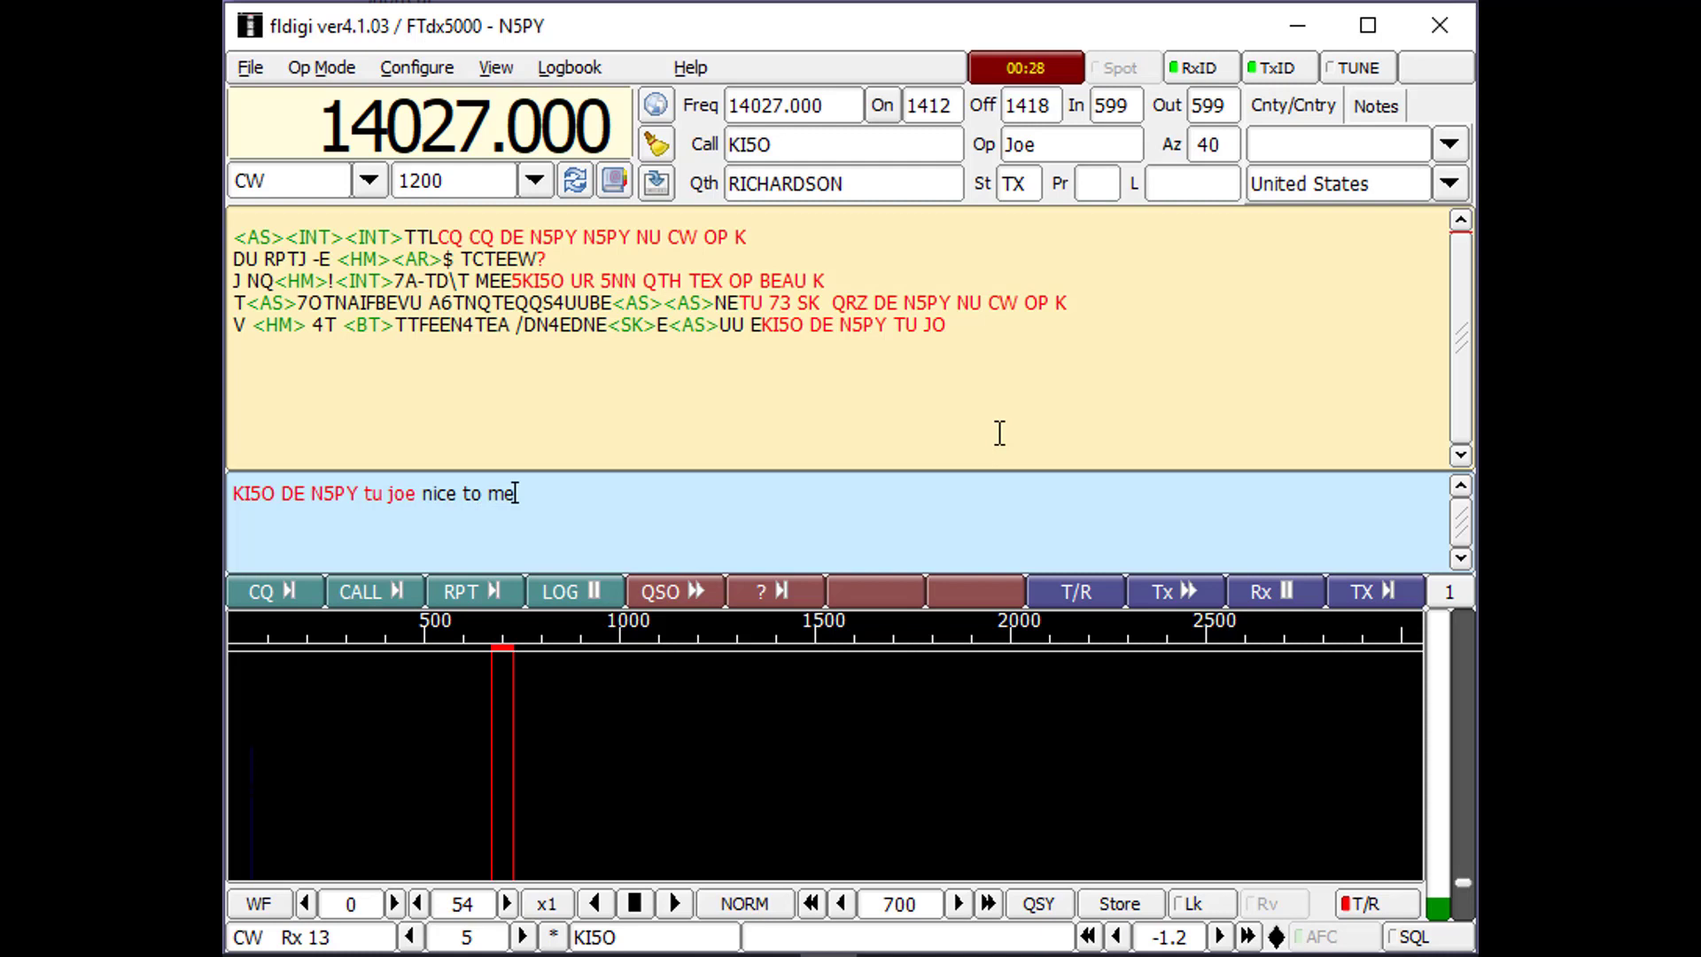
pyautogui.write('et you k')
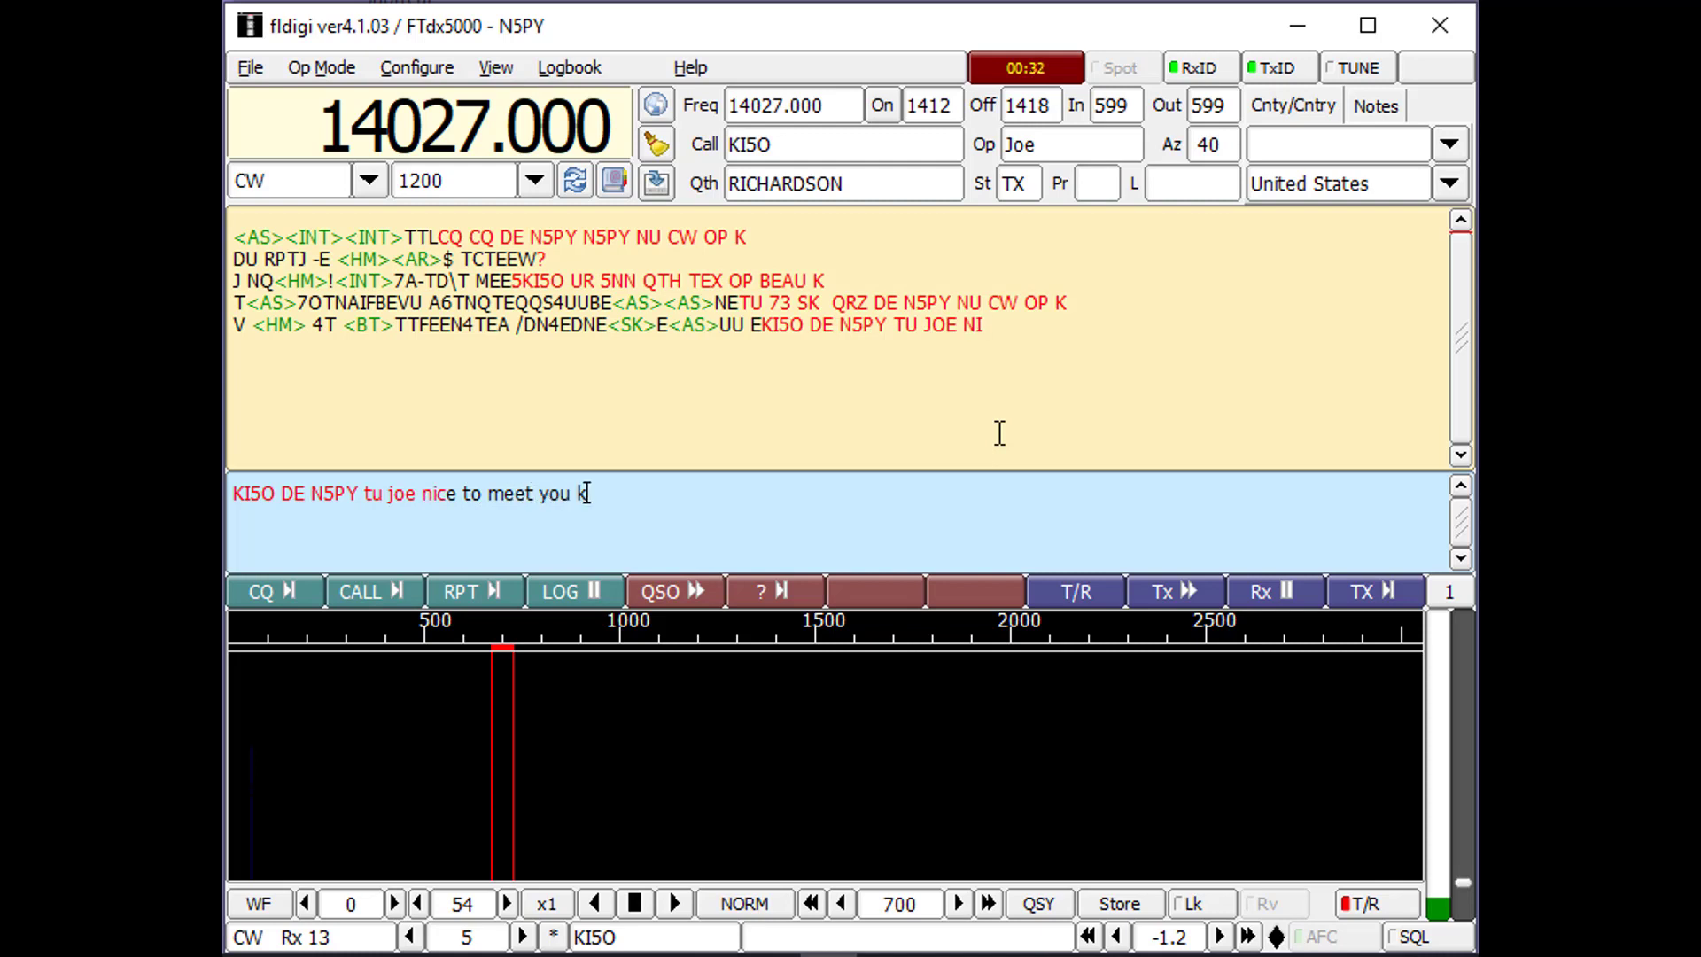
pyautogui.write(' ^r')
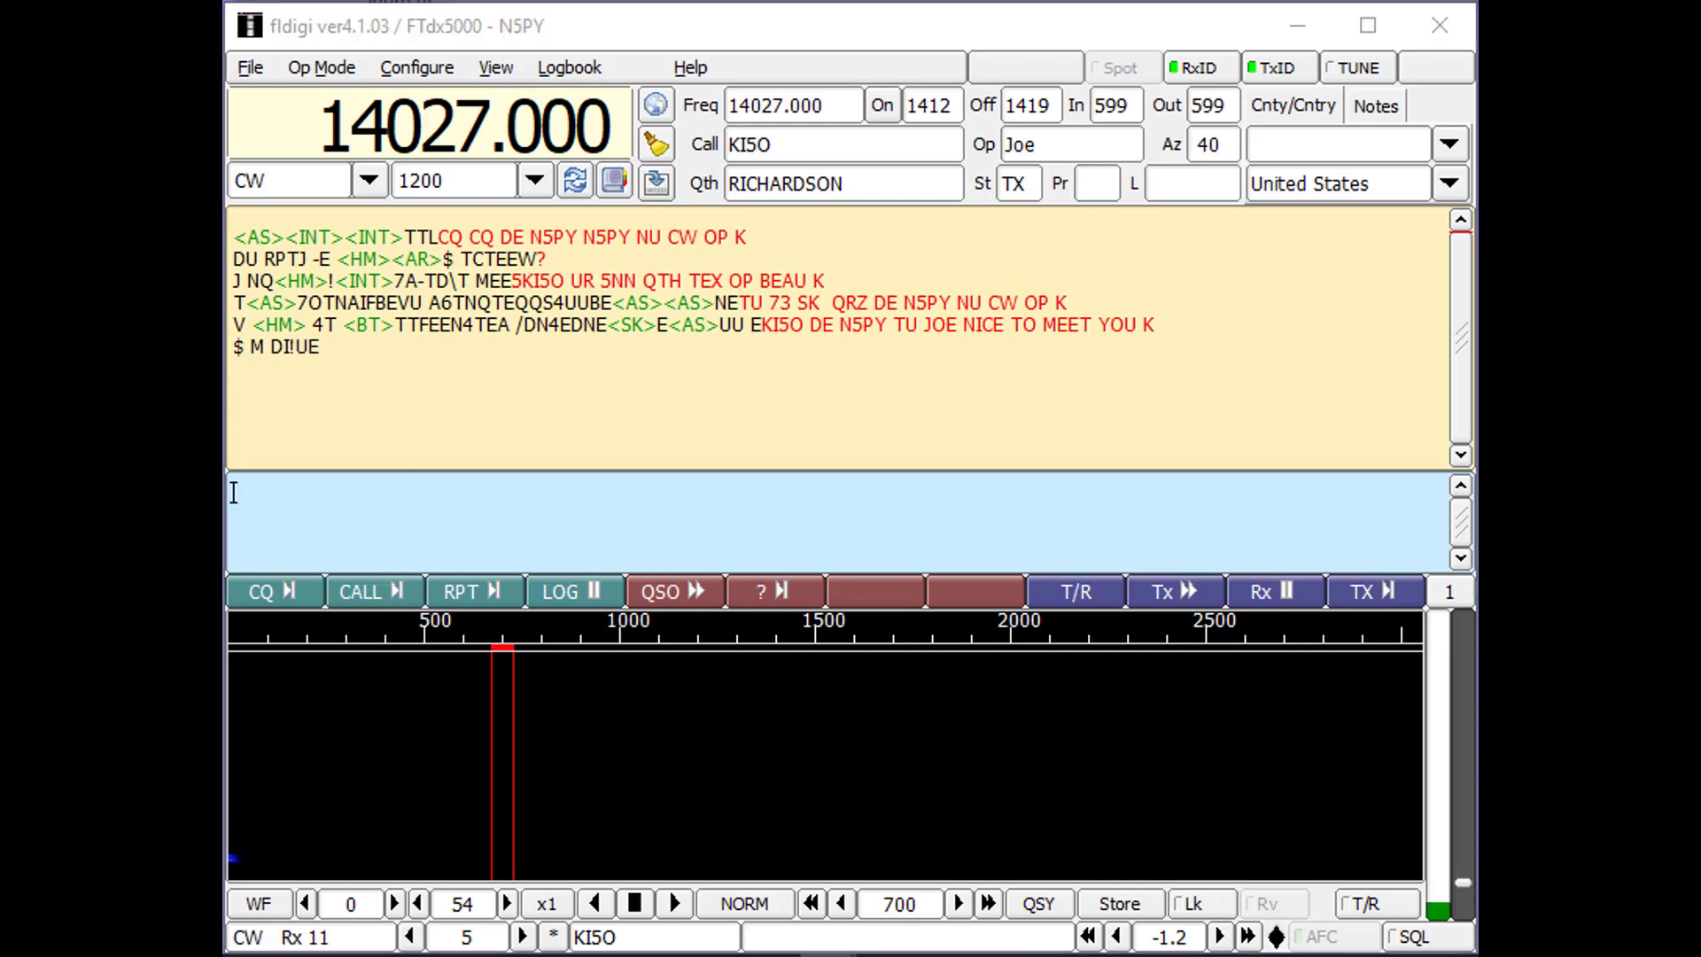
# Step: Examine the CALL macro's text and tags in the macro editor and close the editor without applying changes
pyautogui.rightClick(370, 591)
pyautogui.moveTo(887, 206); pyautogui.dragTo(914, 285)
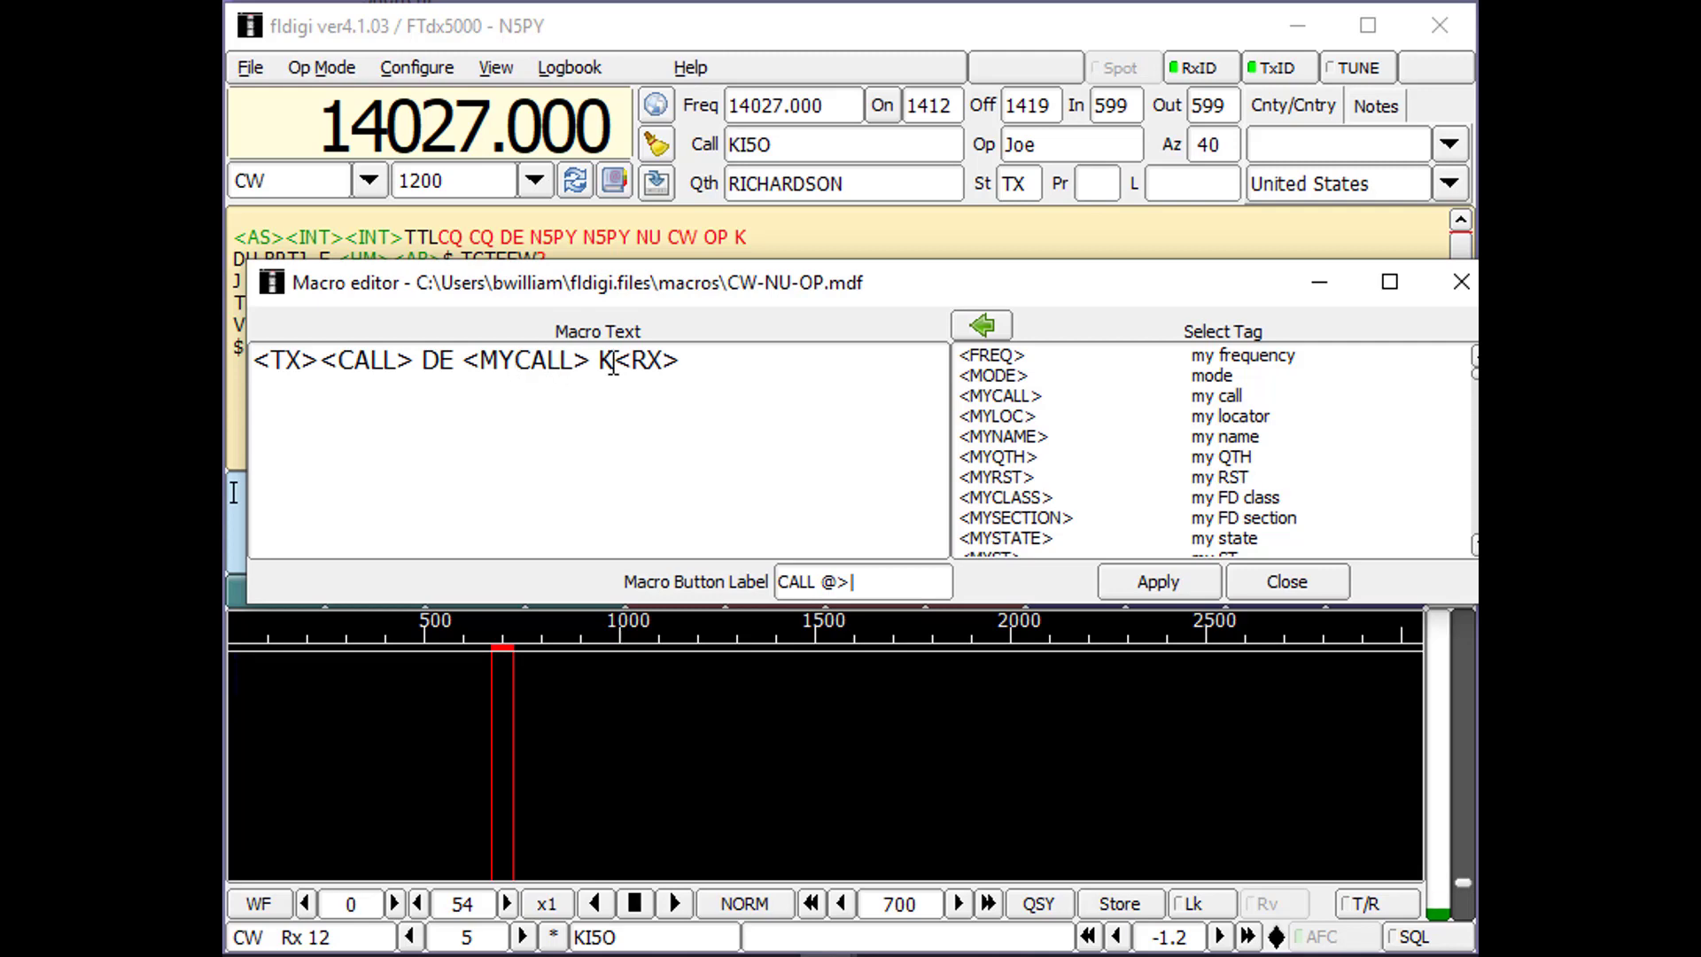
pyautogui.click(1460, 283)
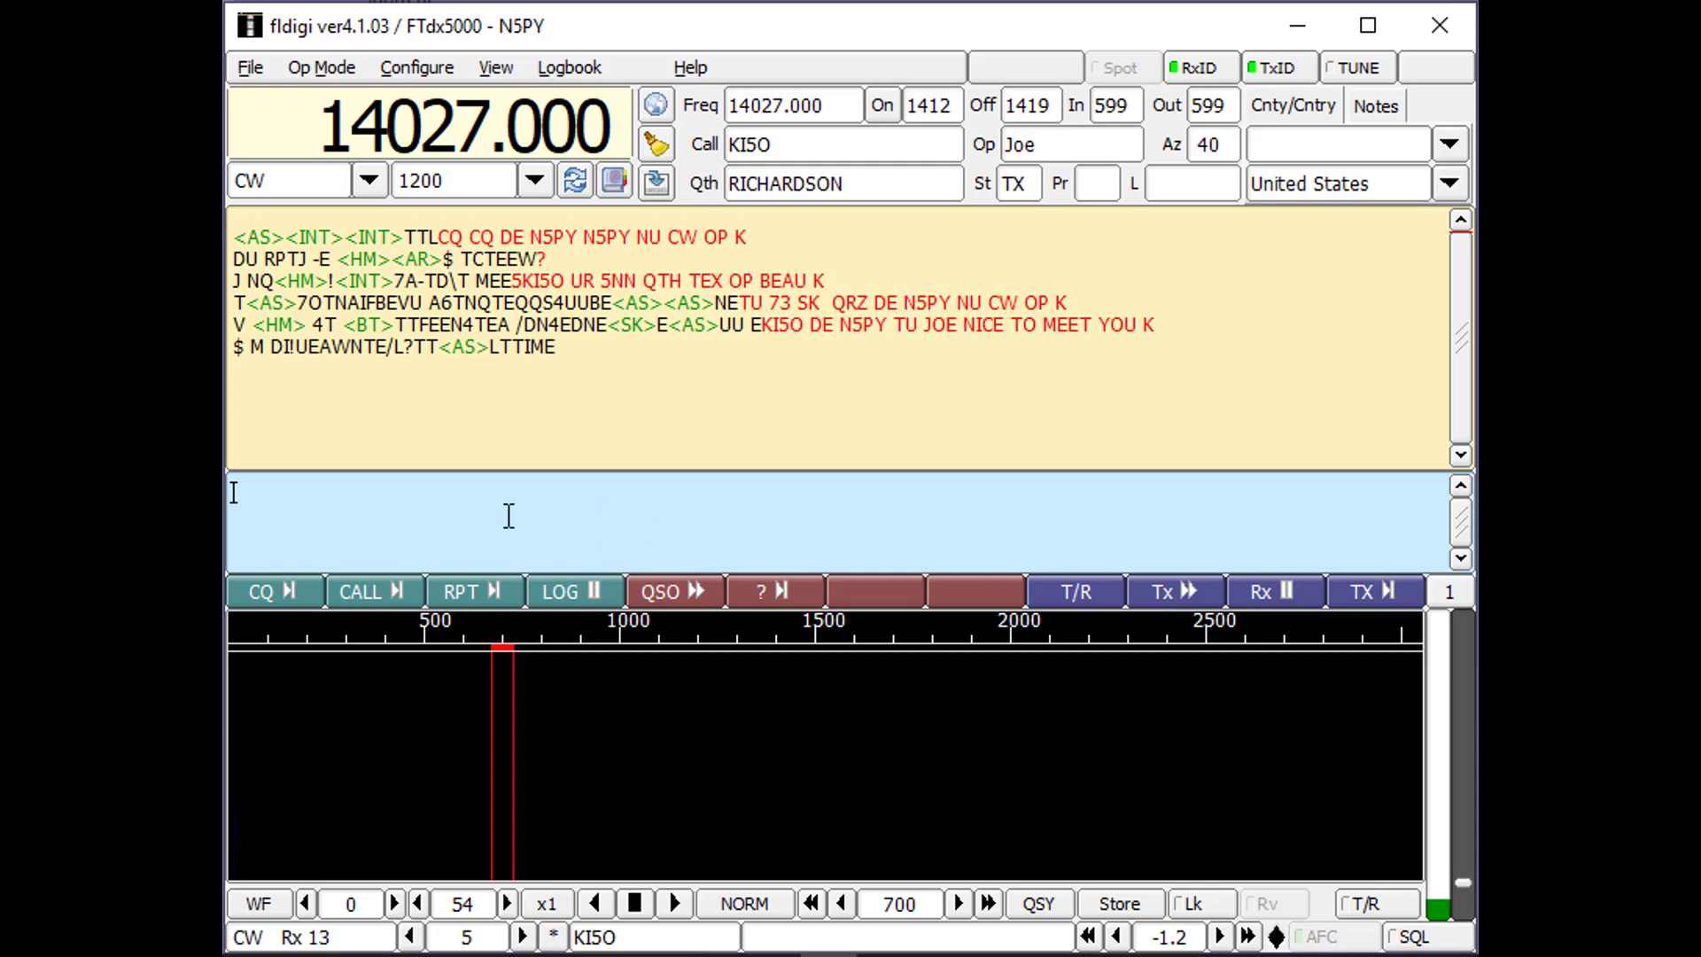
pyautogui.rightClick(382, 592)
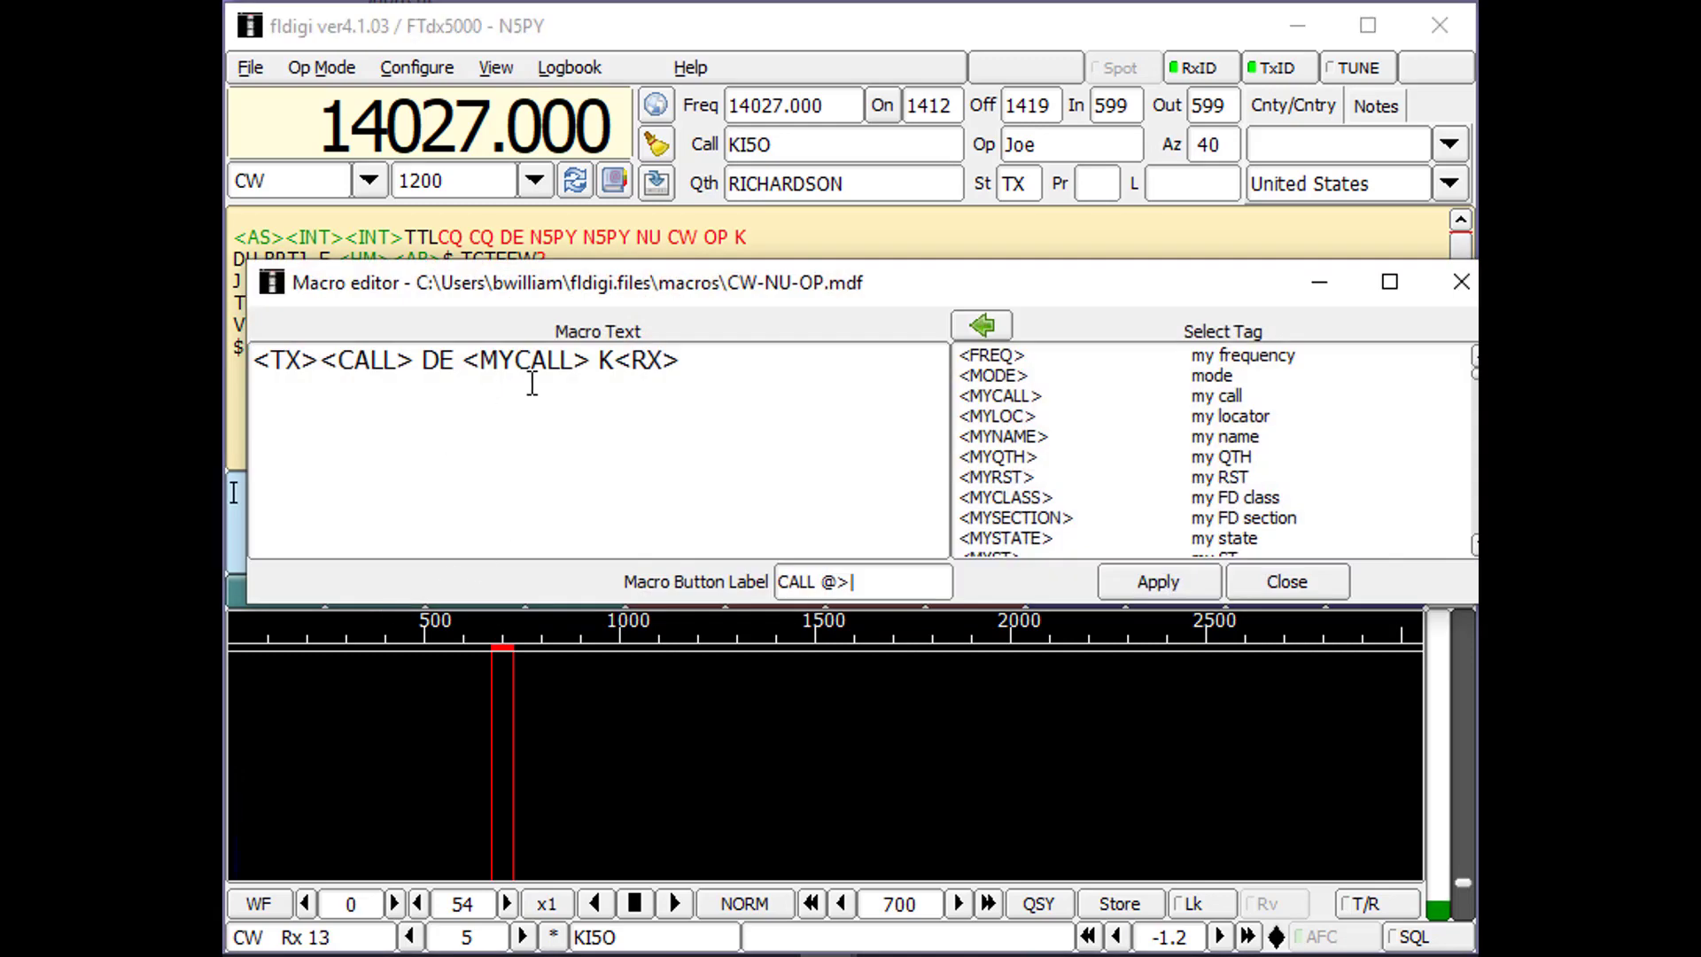
pyautogui.click(602, 363)
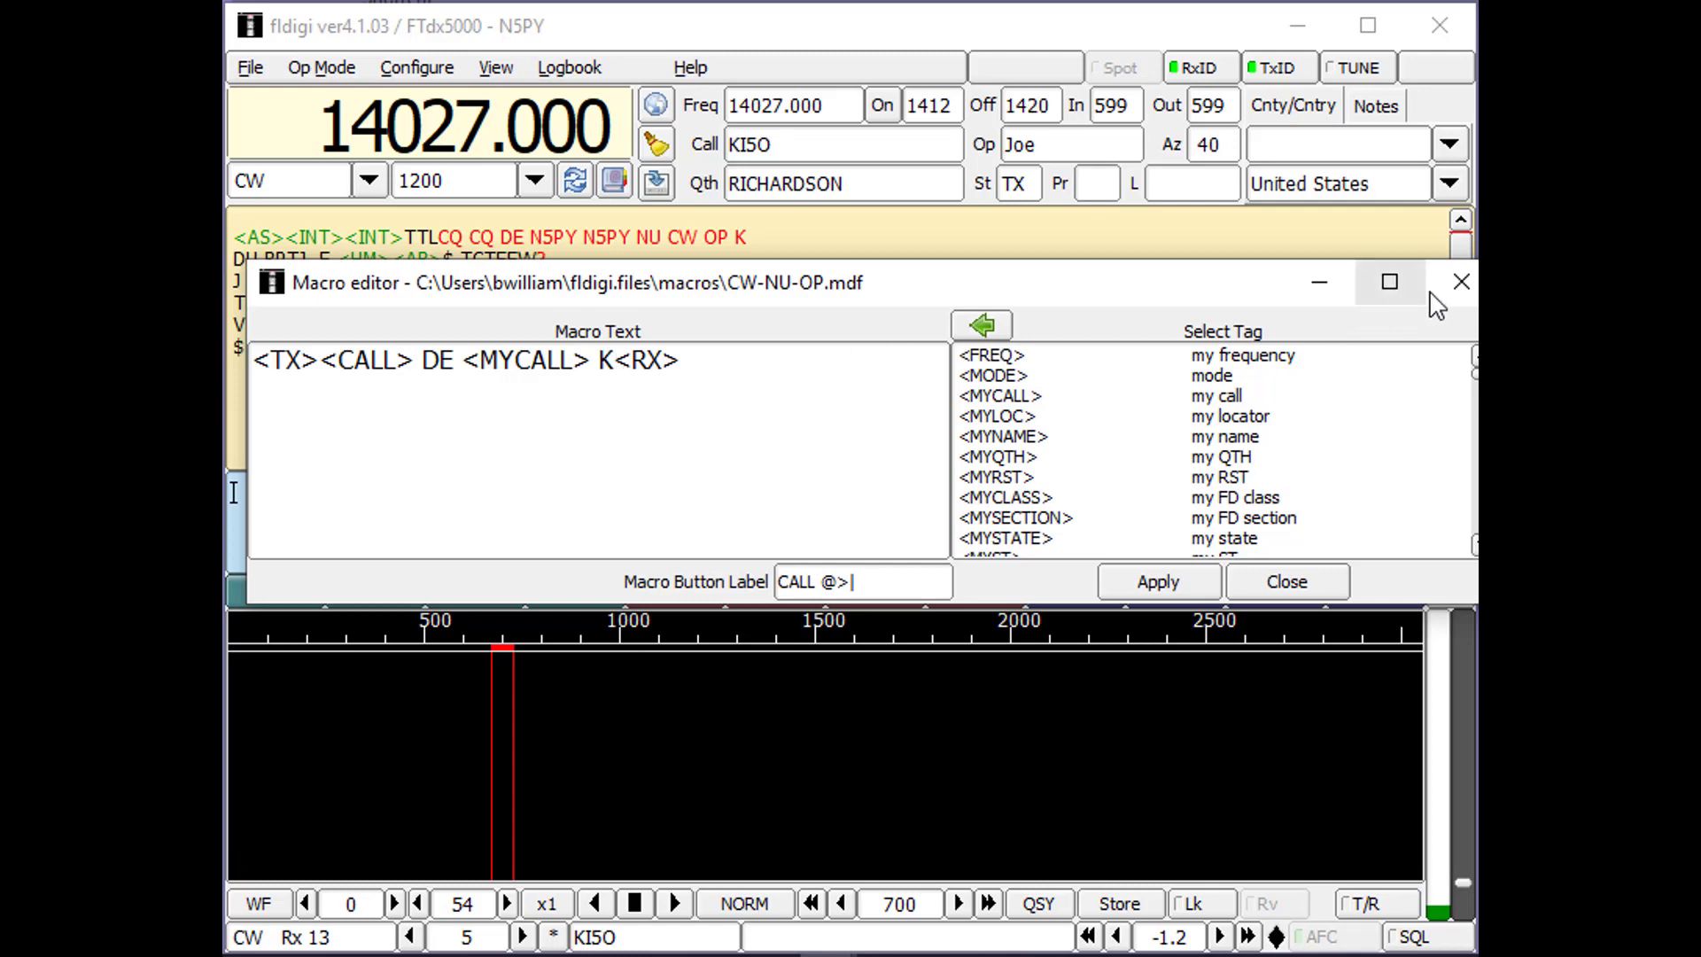
pyautogui.click(1460, 281)
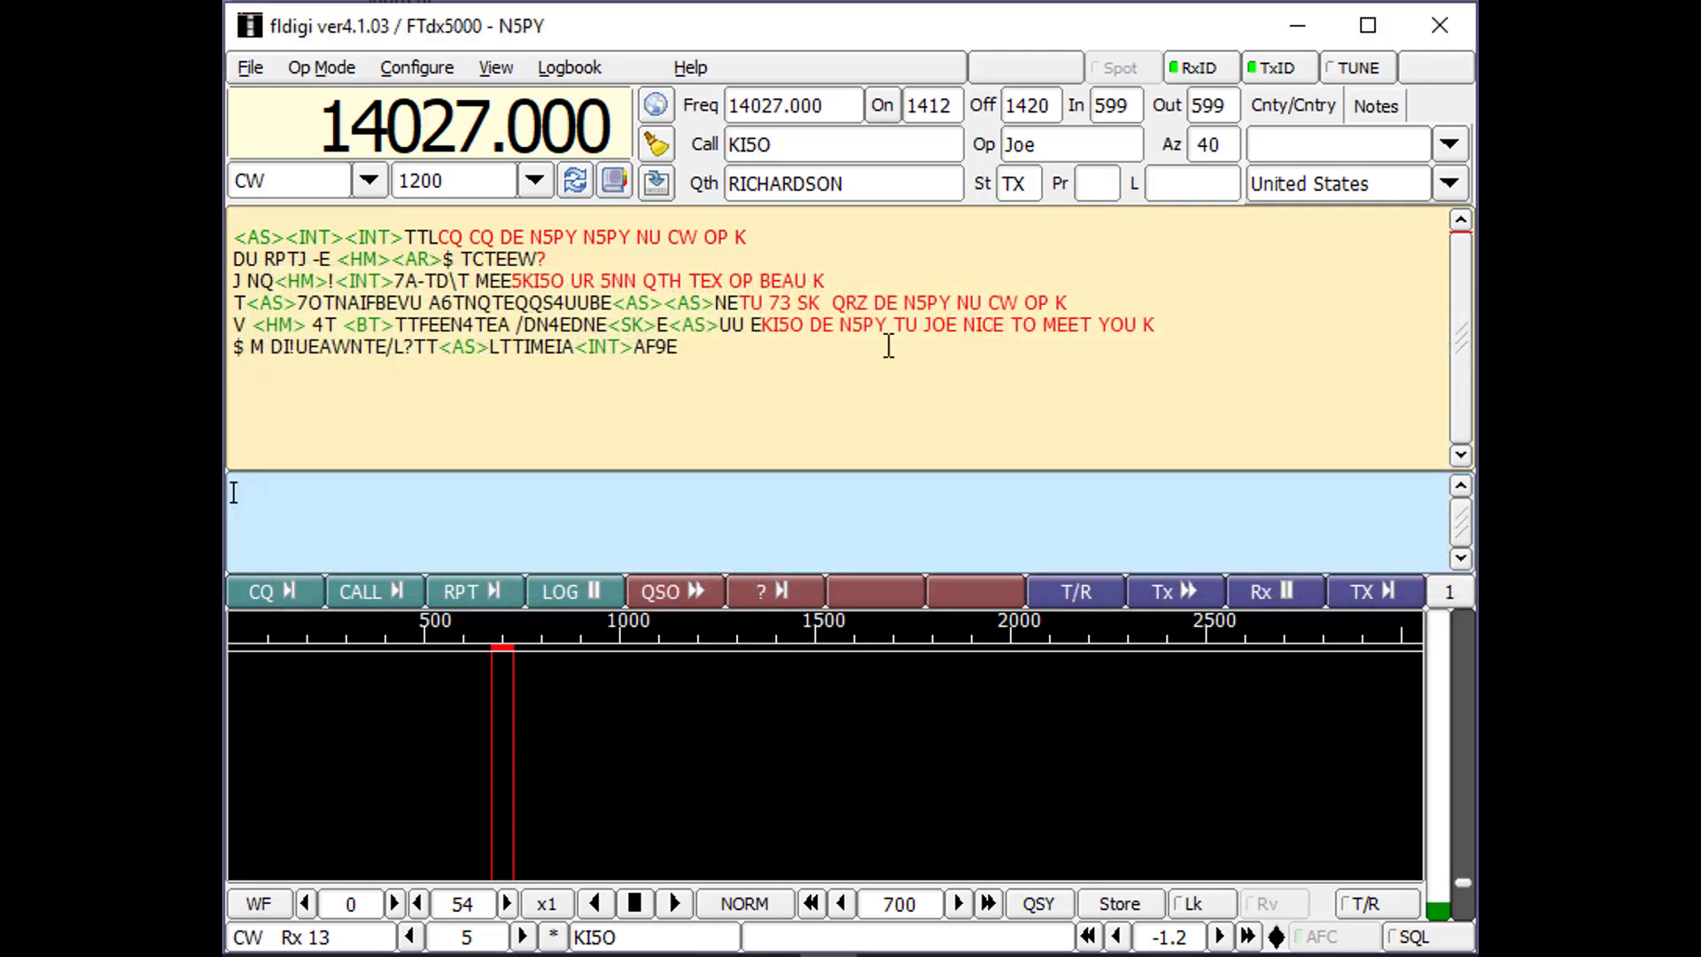
# Step: Open the macro file CW-NU-OP.mdf from the macros folder
pyautogui.click(249, 69)
pyautogui.moveTo(262, 135)
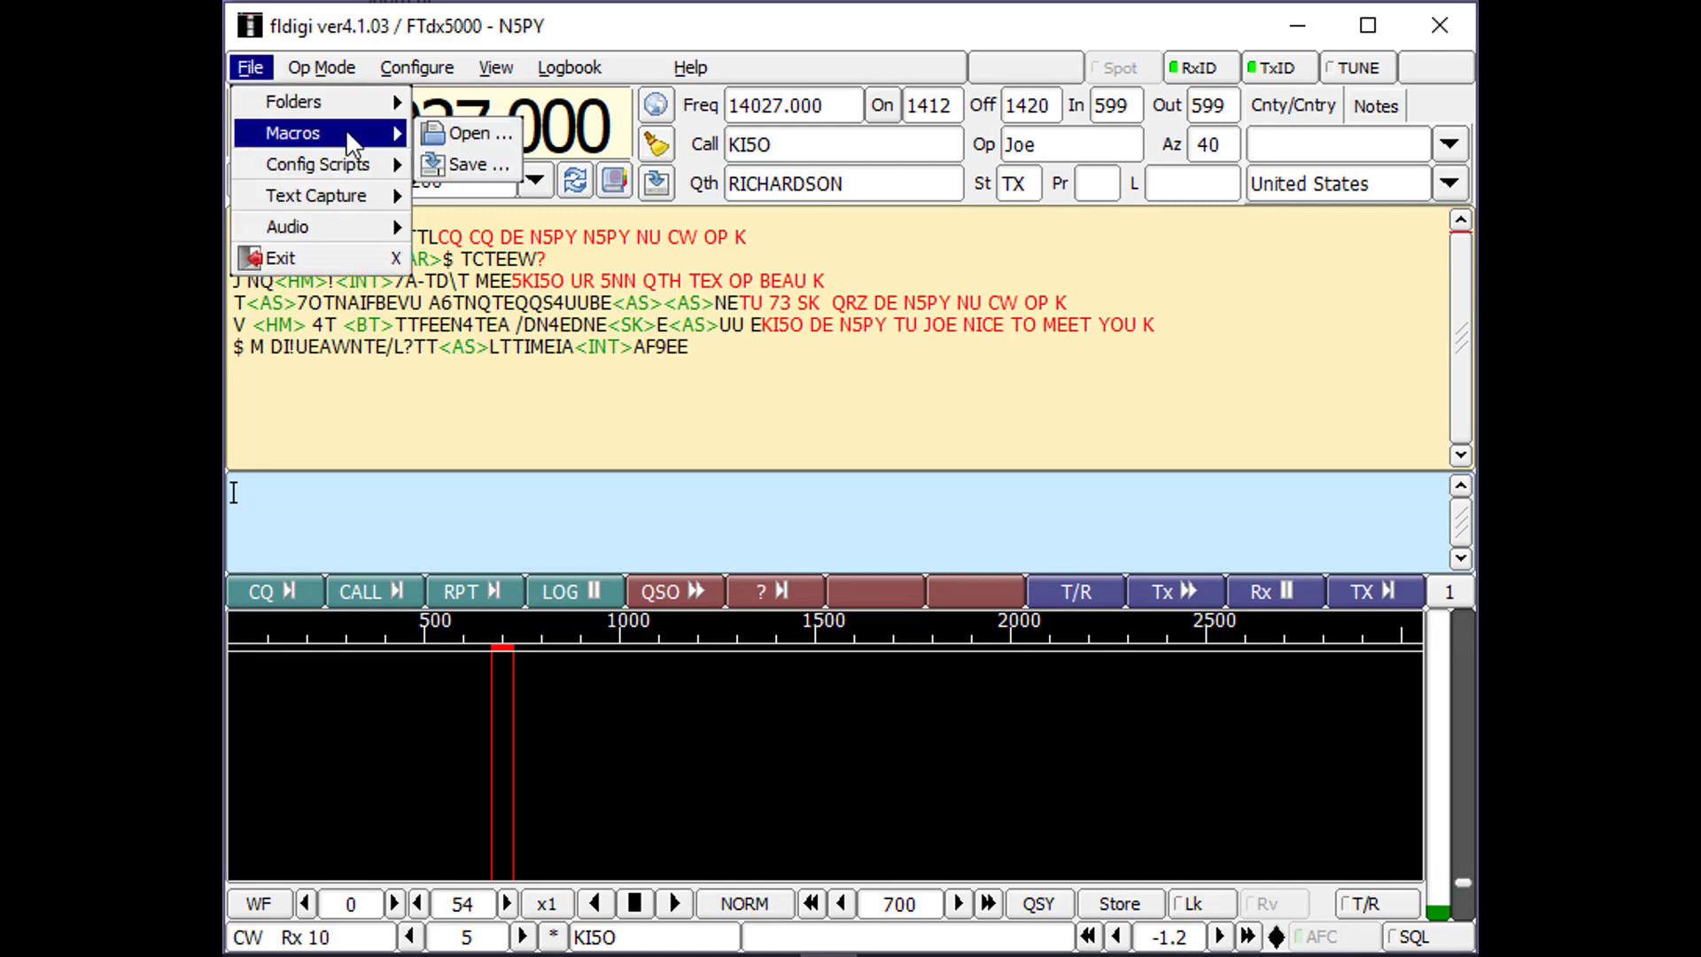
pyautogui.click(453, 132)
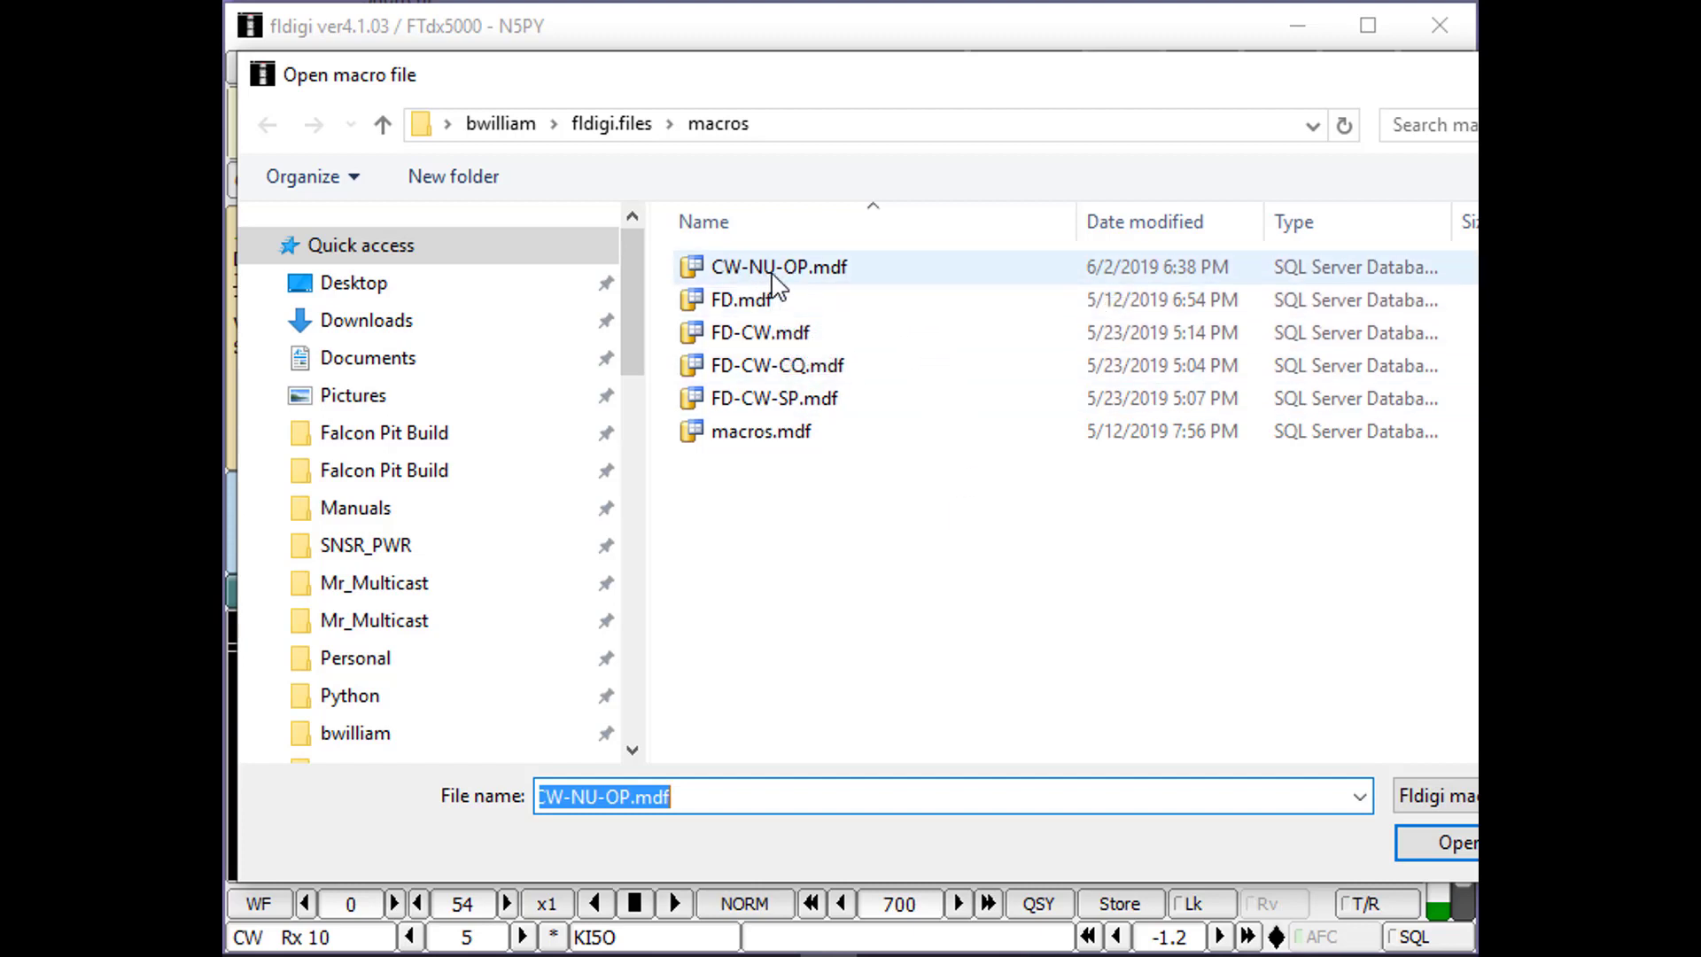
pyautogui.click(1437, 842)
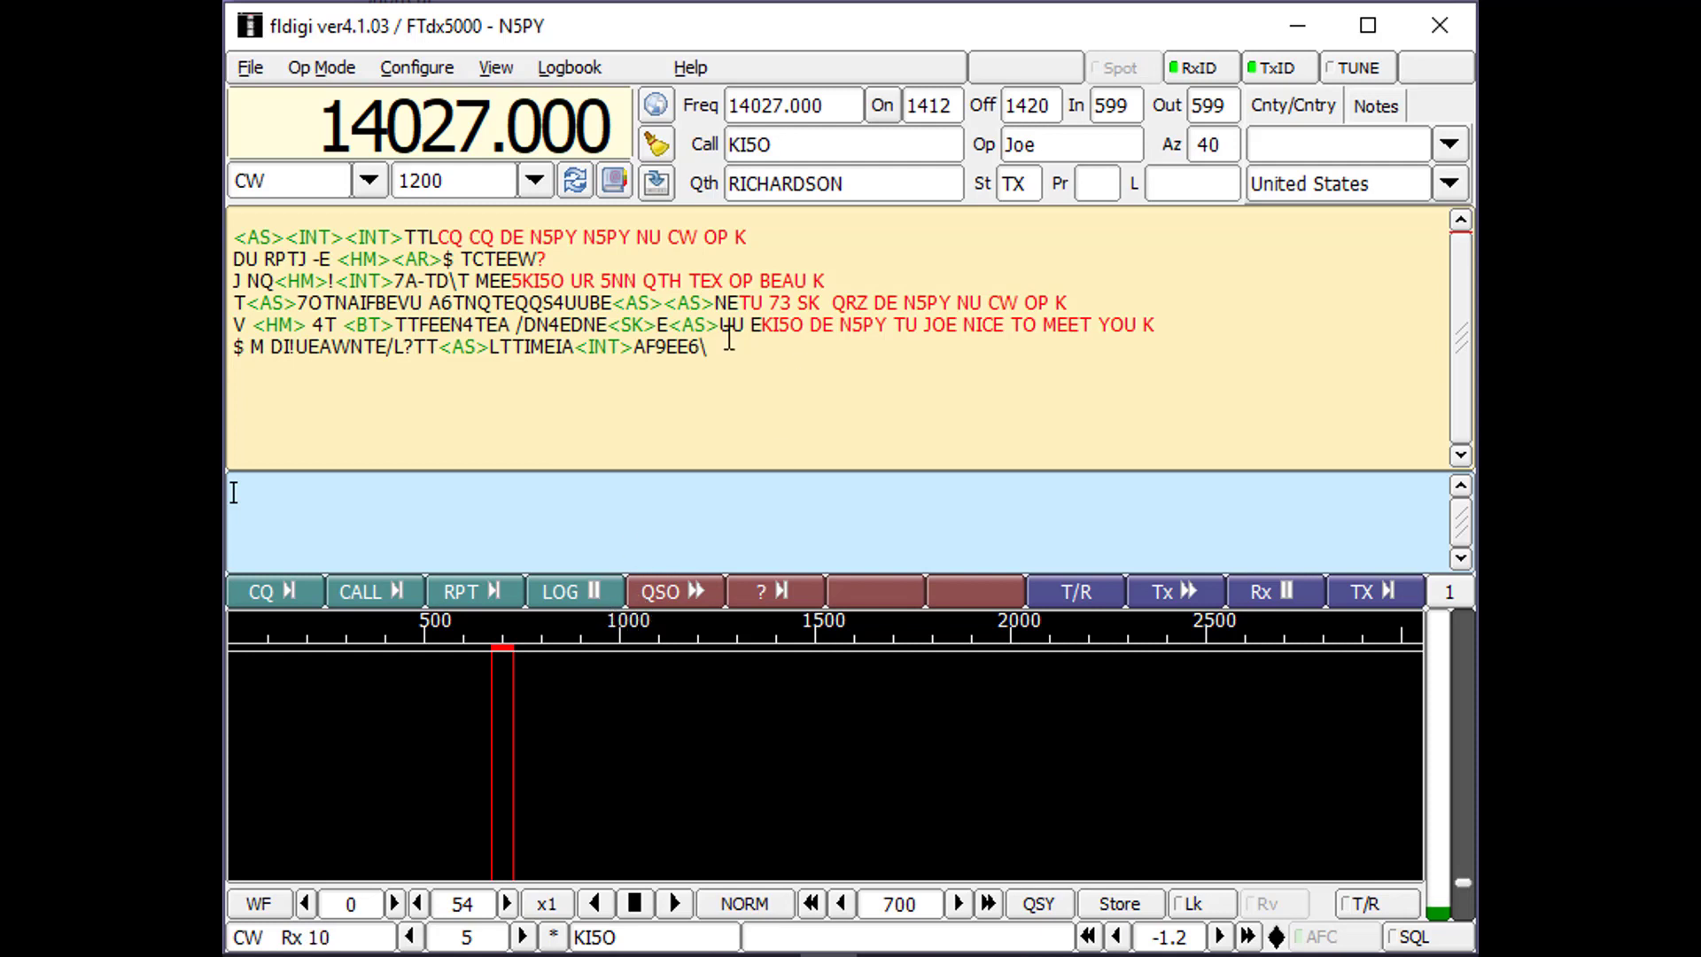
# Step: Delete the newest contact record from the logbook and clear the contact's log fields in the main window
pyautogui.click(567, 70)
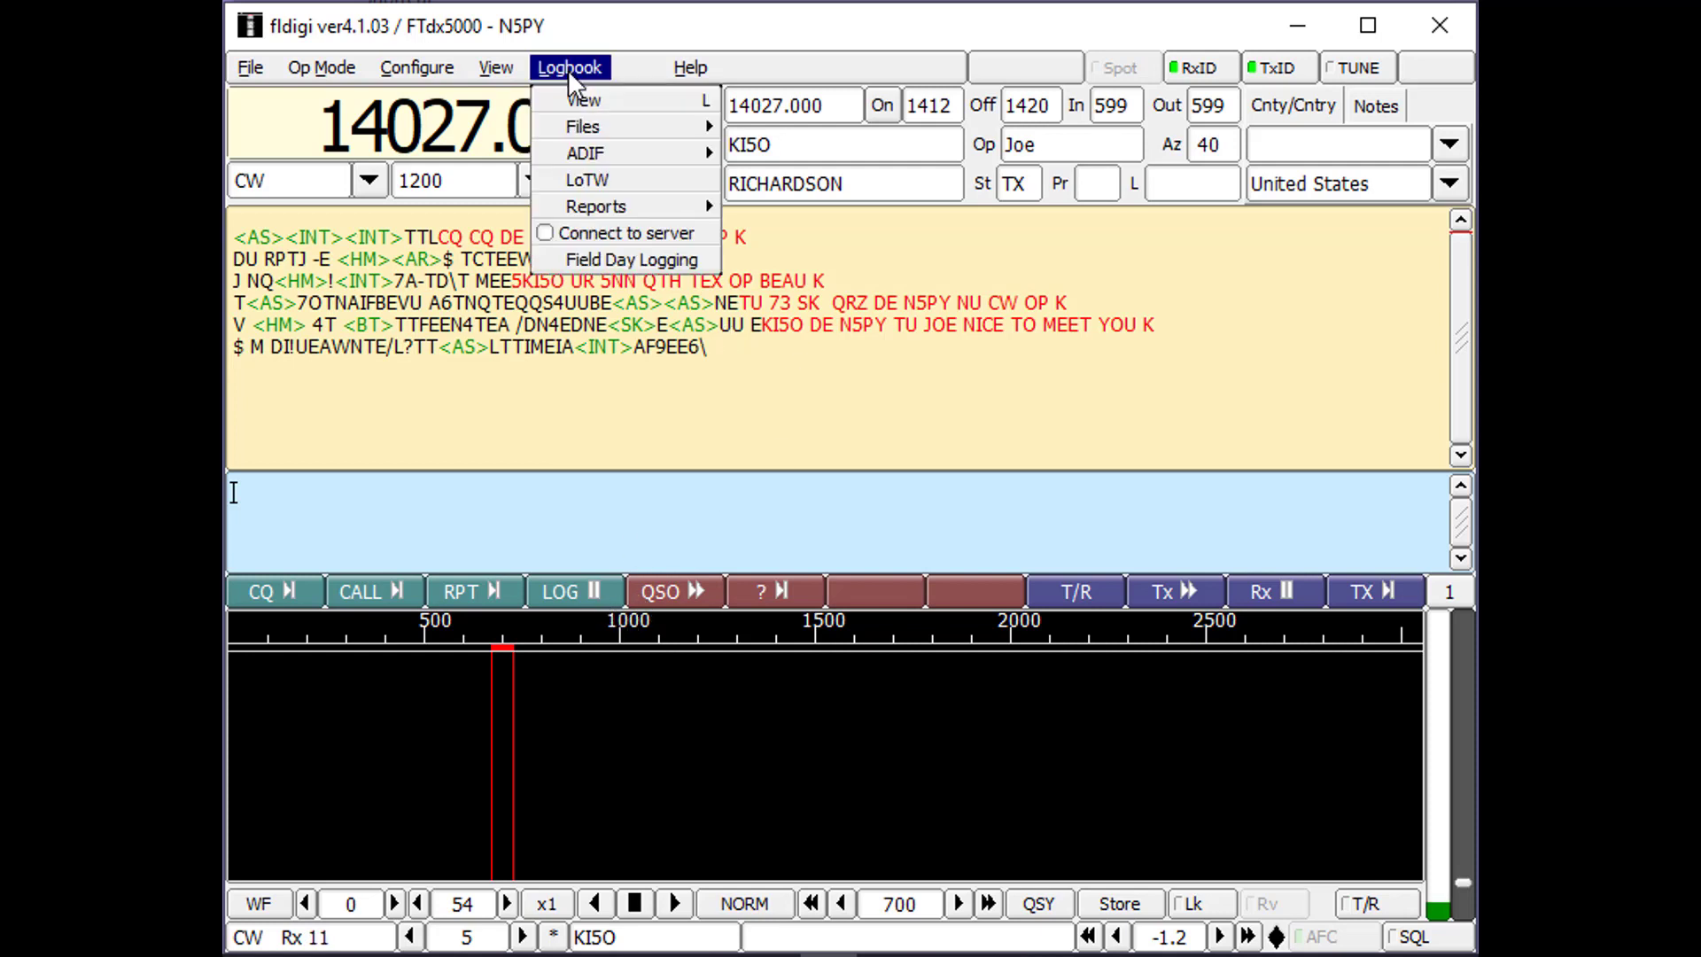
pyautogui.click(572, 94)
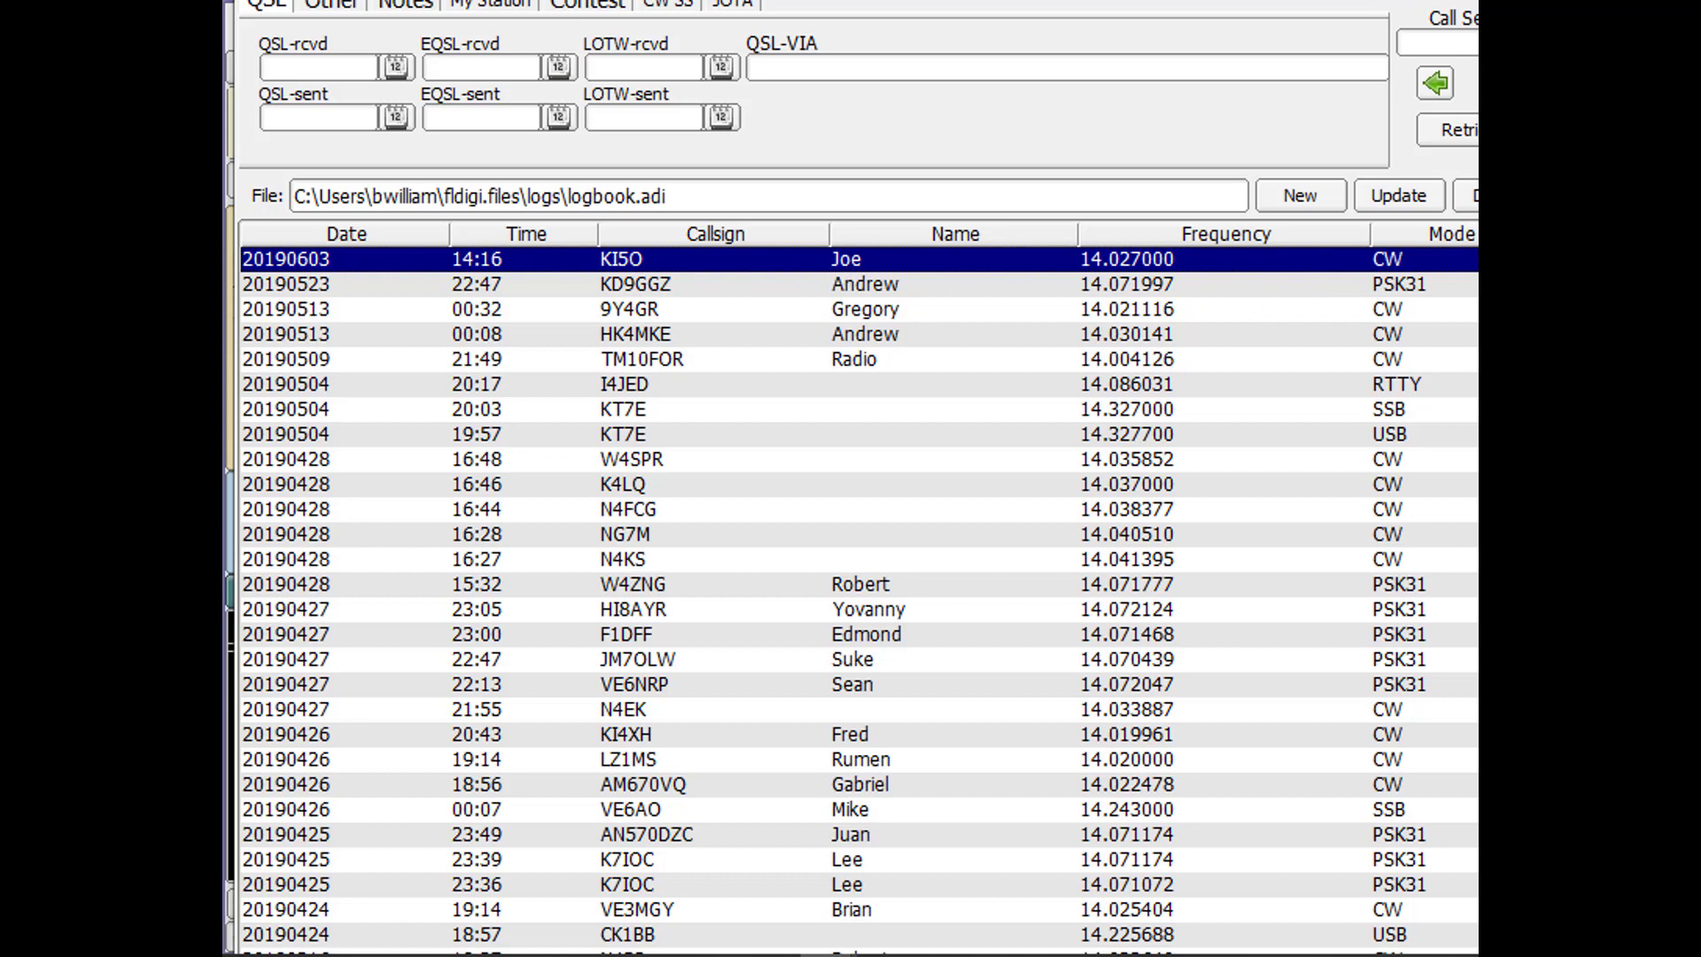
pyautogui.click(1473, 196)
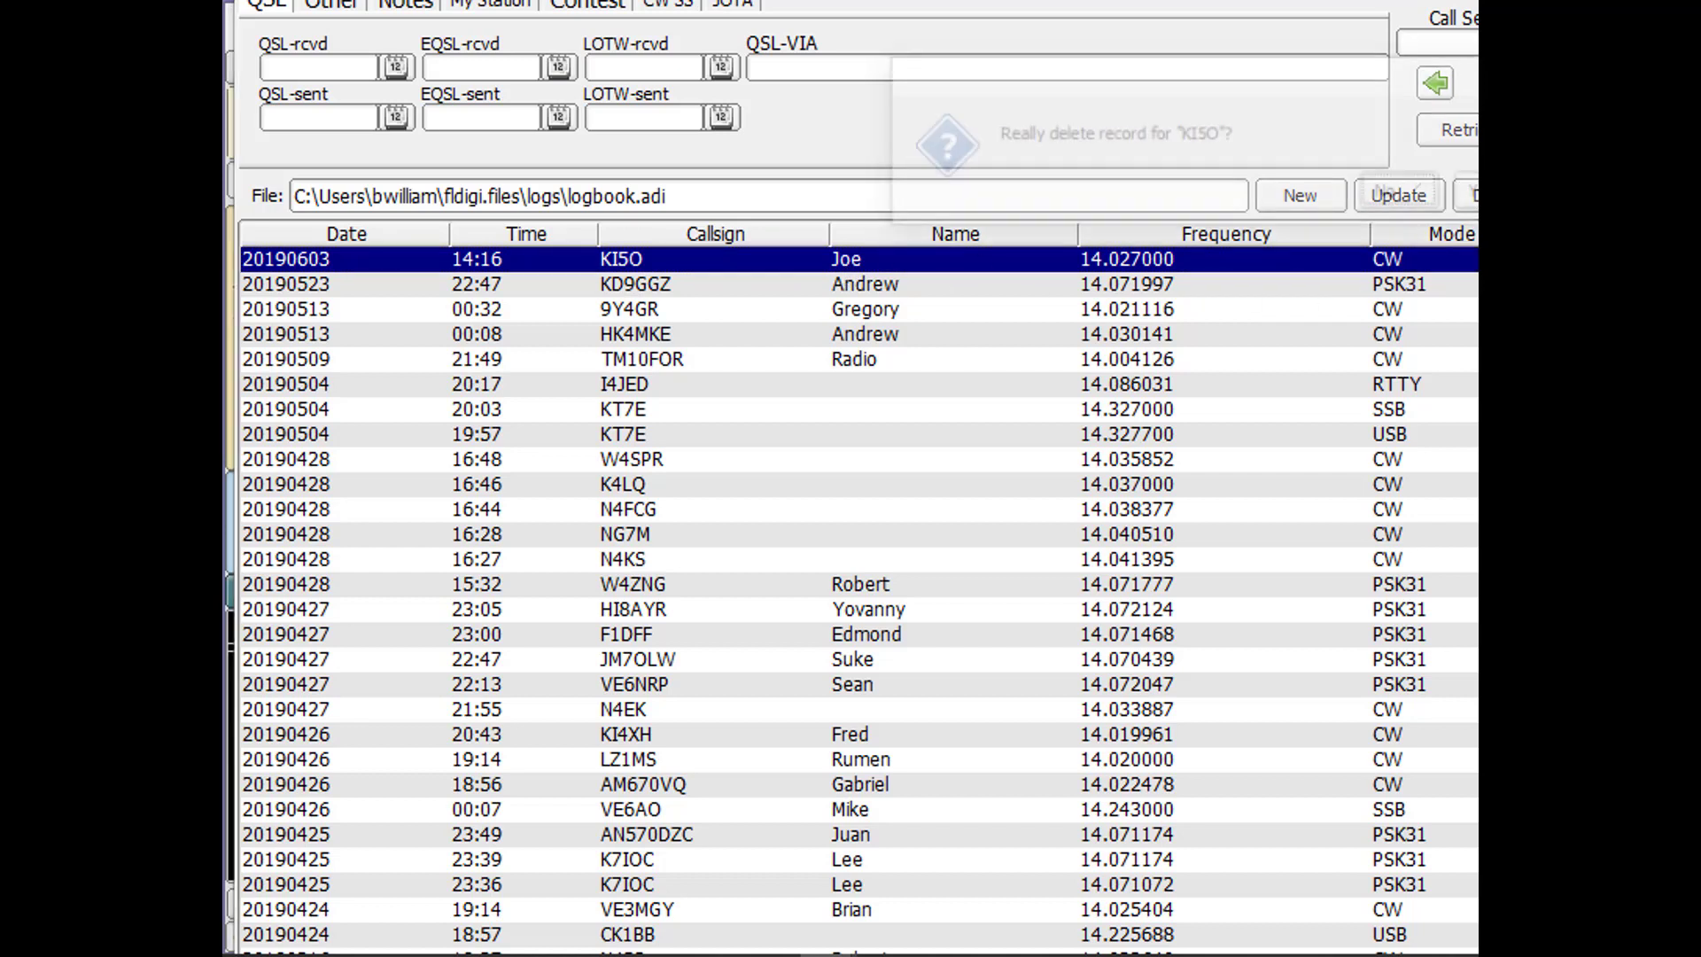
pyautogui.click(1474, 194)
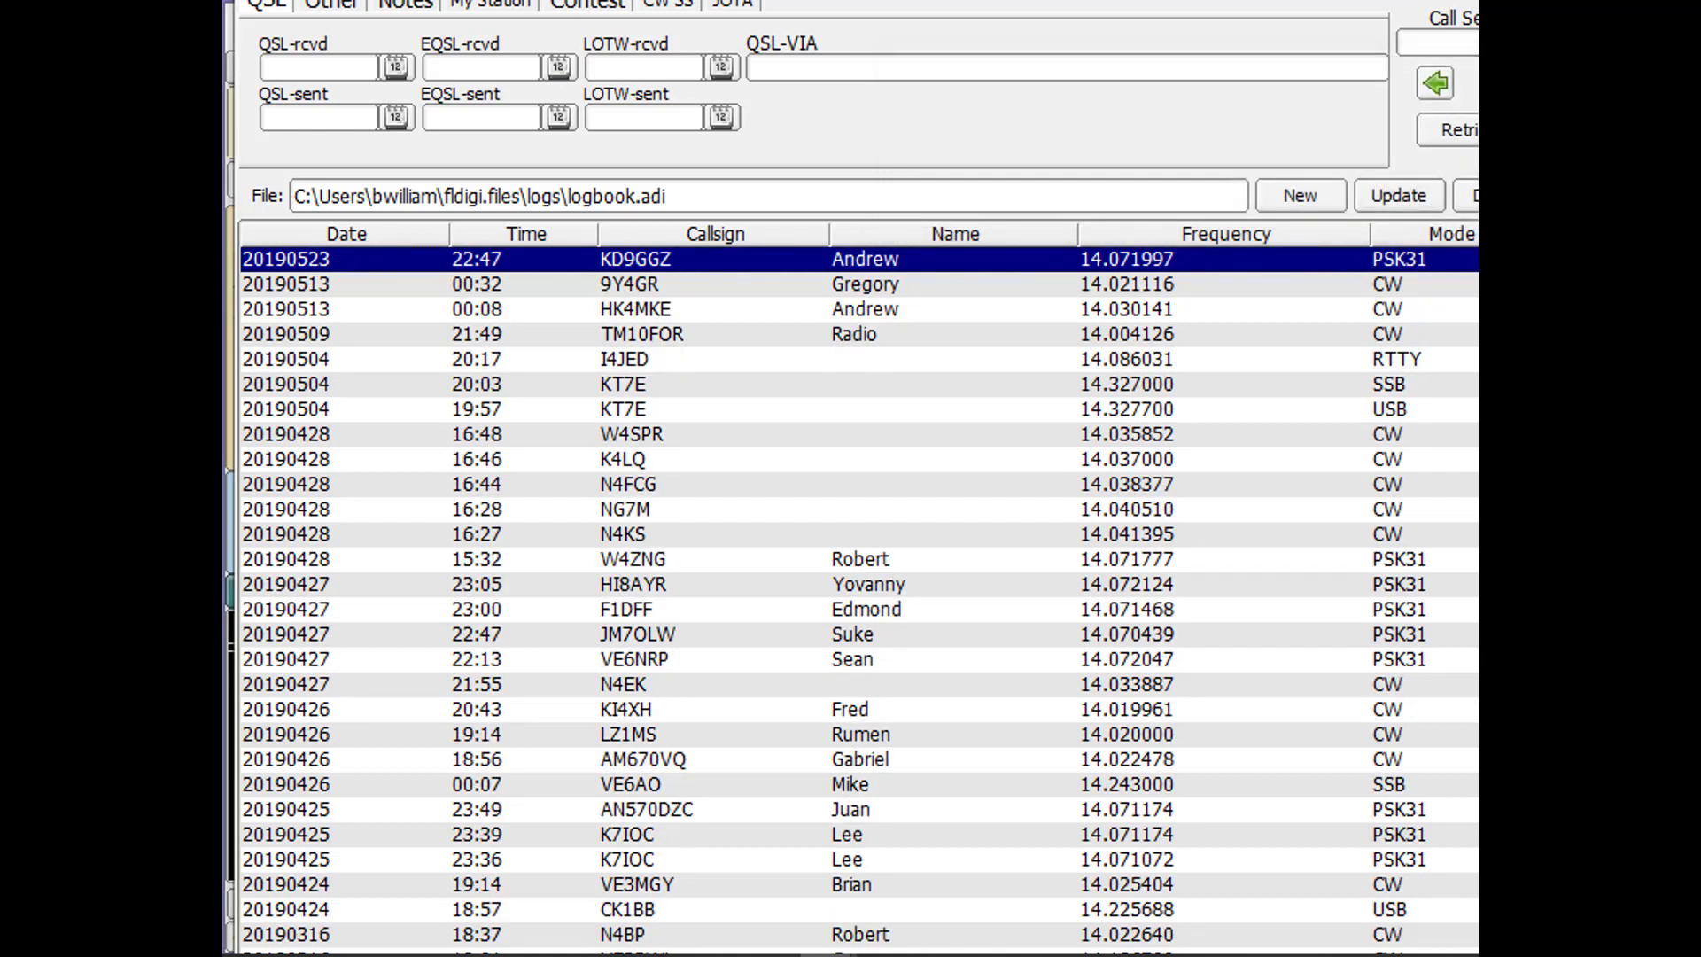
pyautogui.hotkey('alt', 'F4')
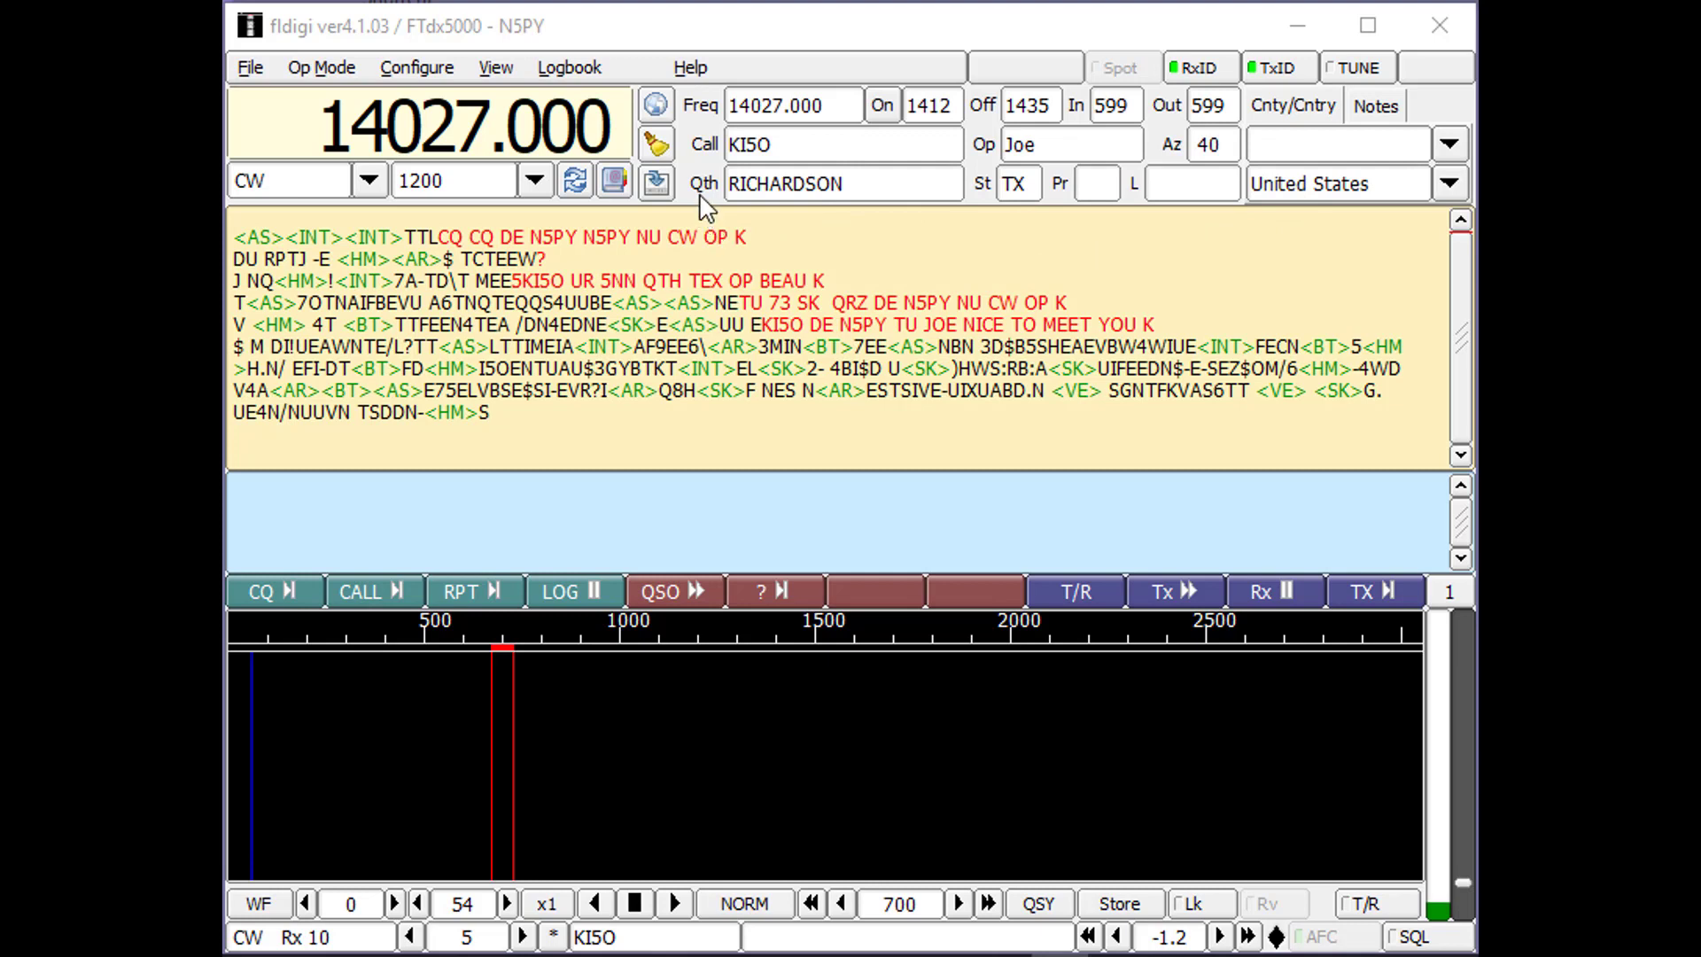
pyautogui.click(661, 146)
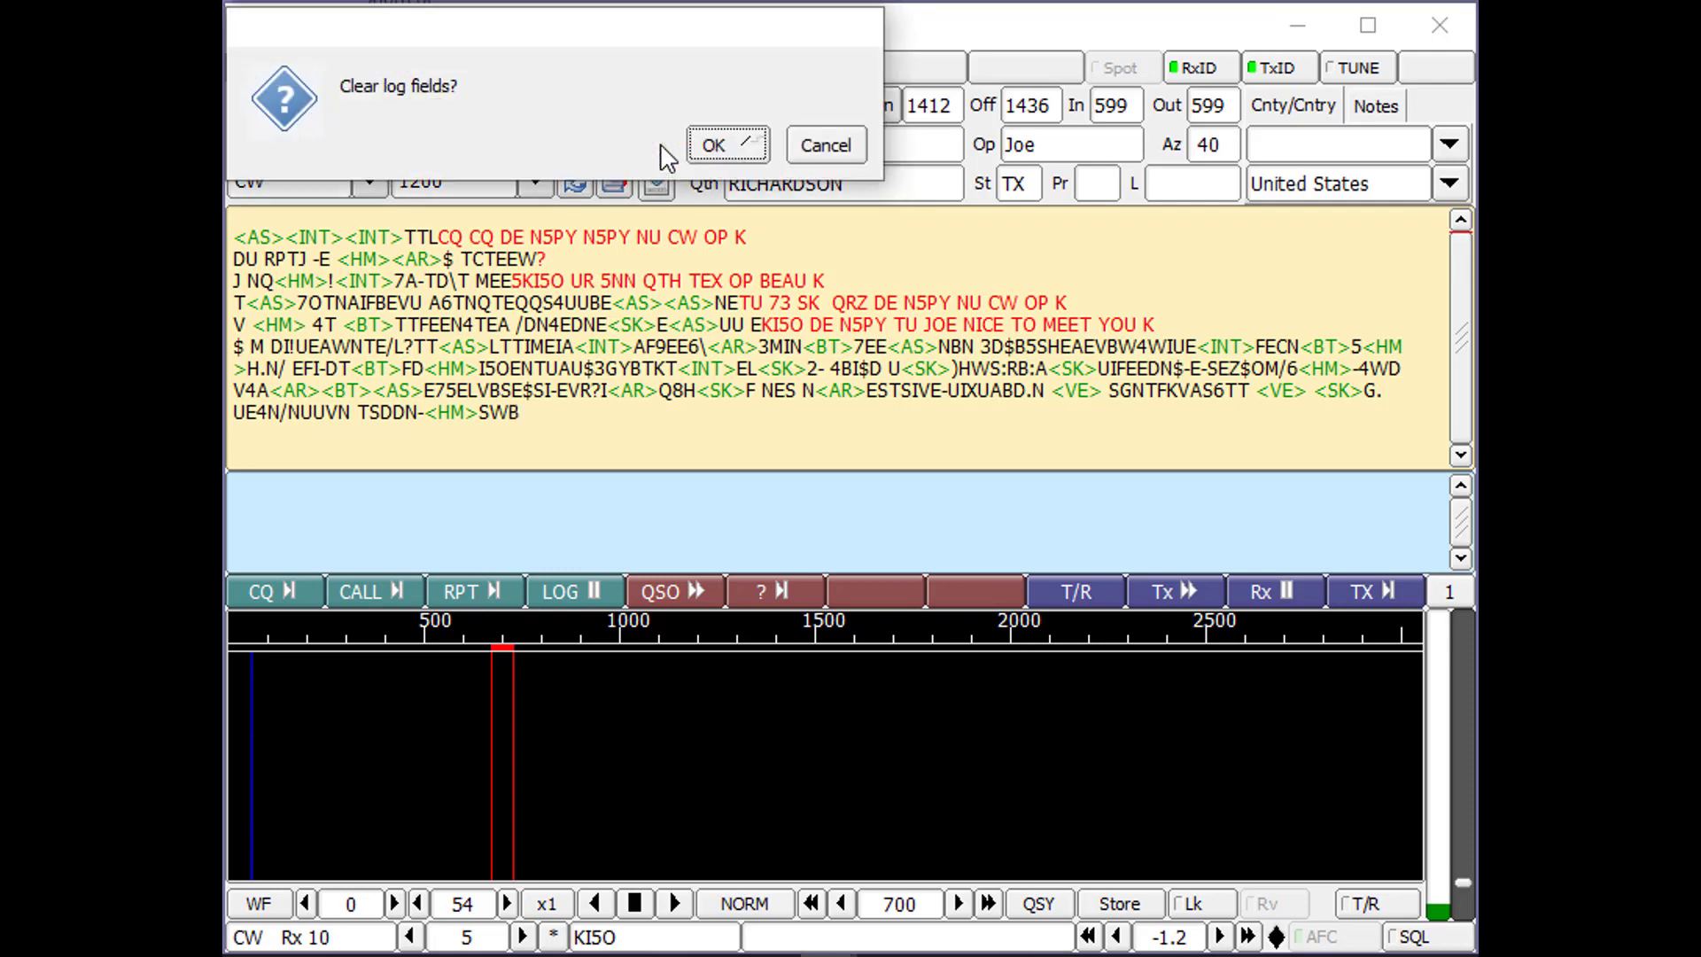
pyautogui.click(724, 151)
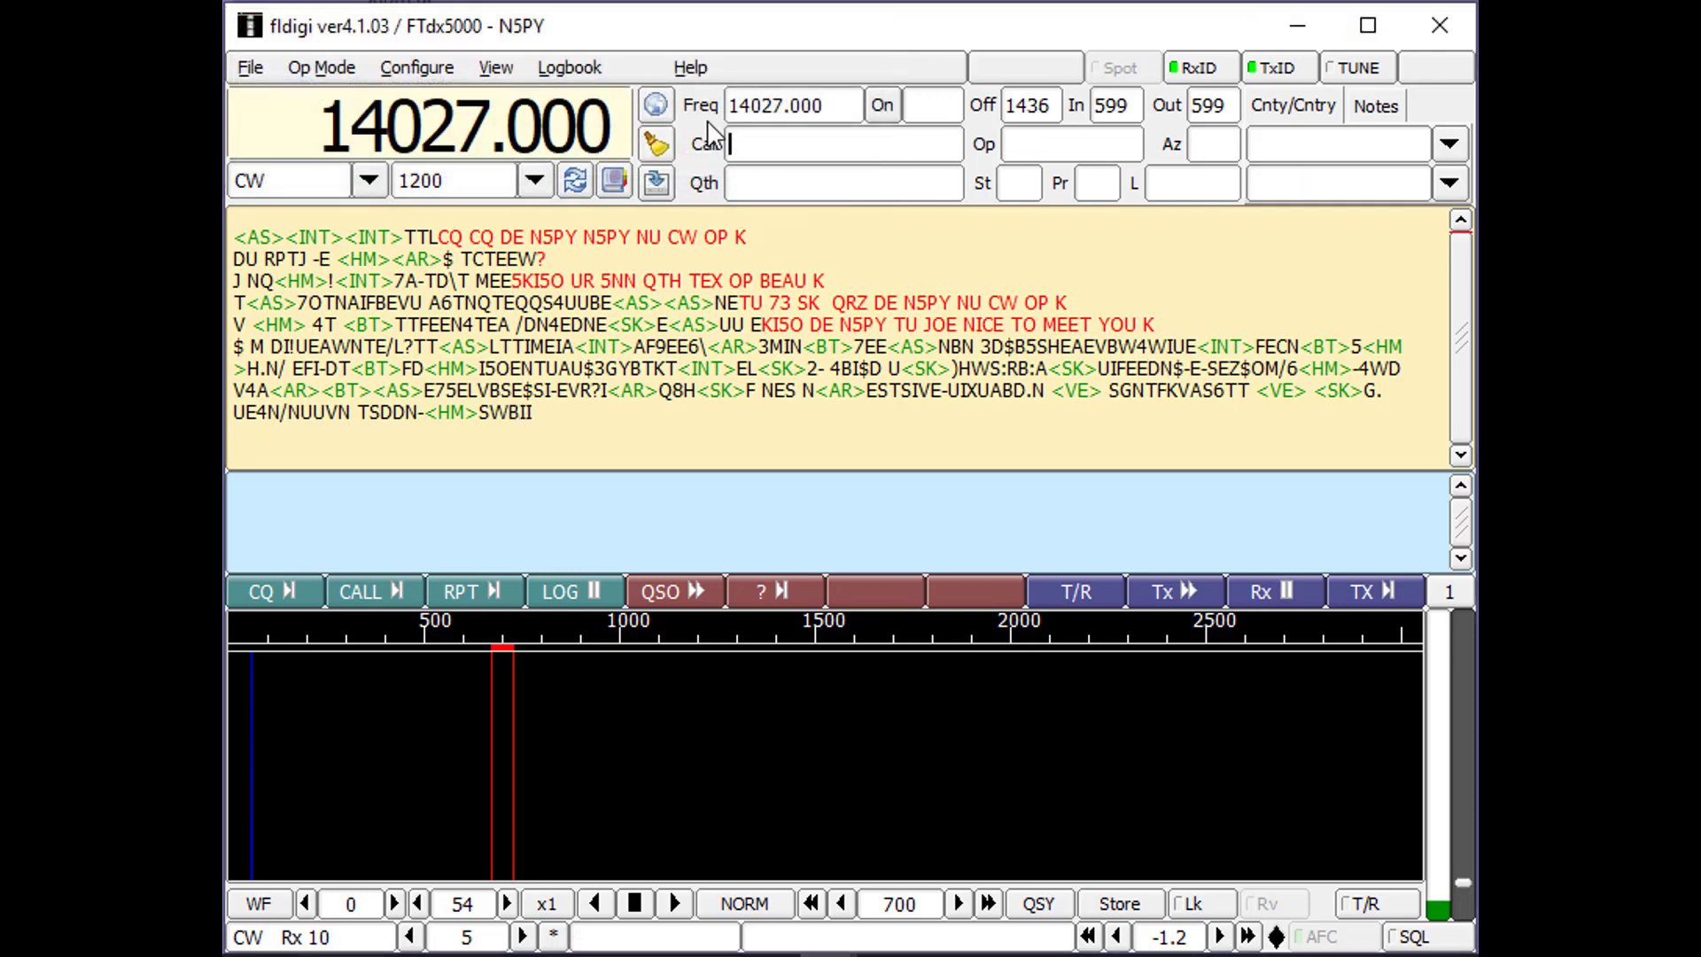